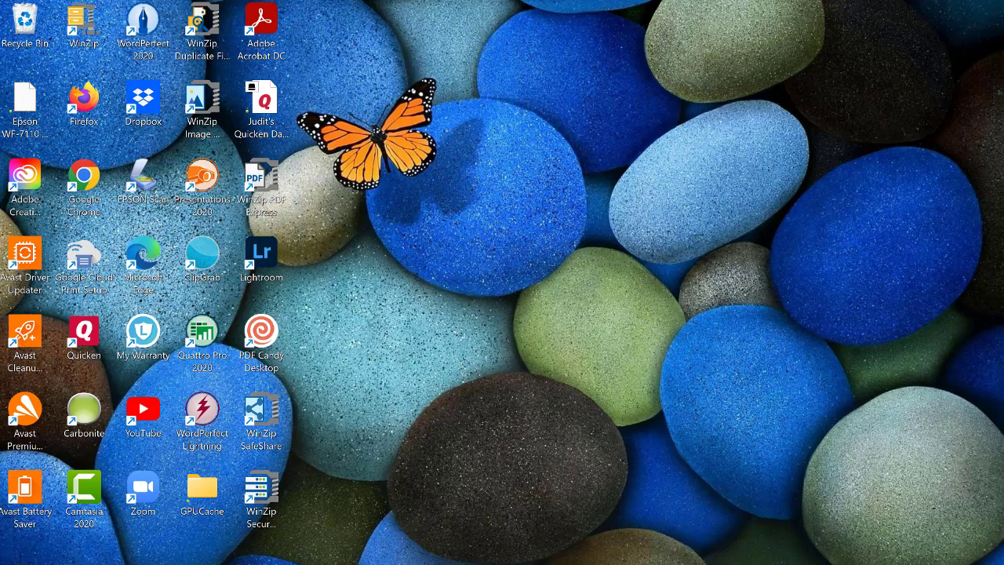
Open the Windows 11 Start menu from the taskbar
mouse_move(19, 558)
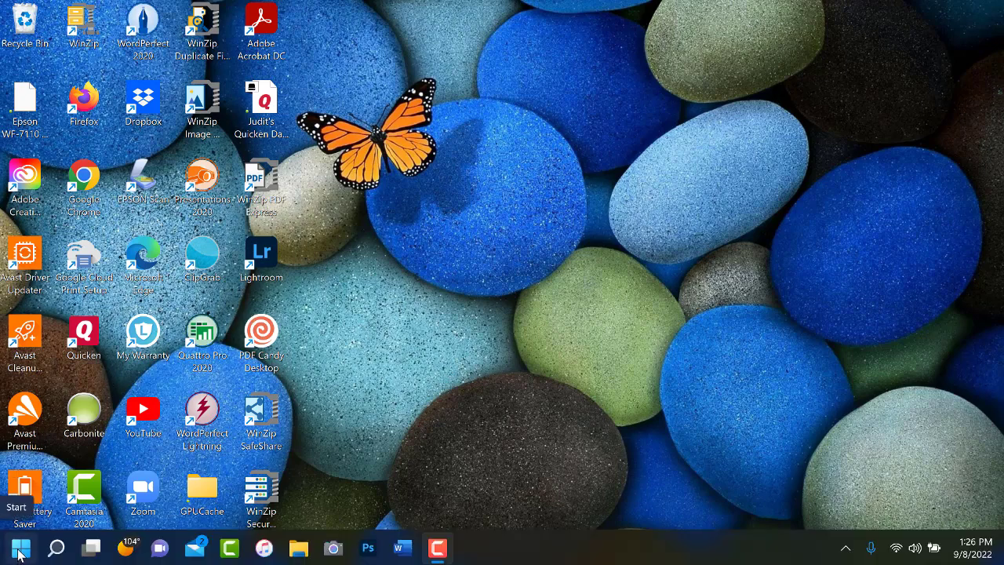
click(20, 549)
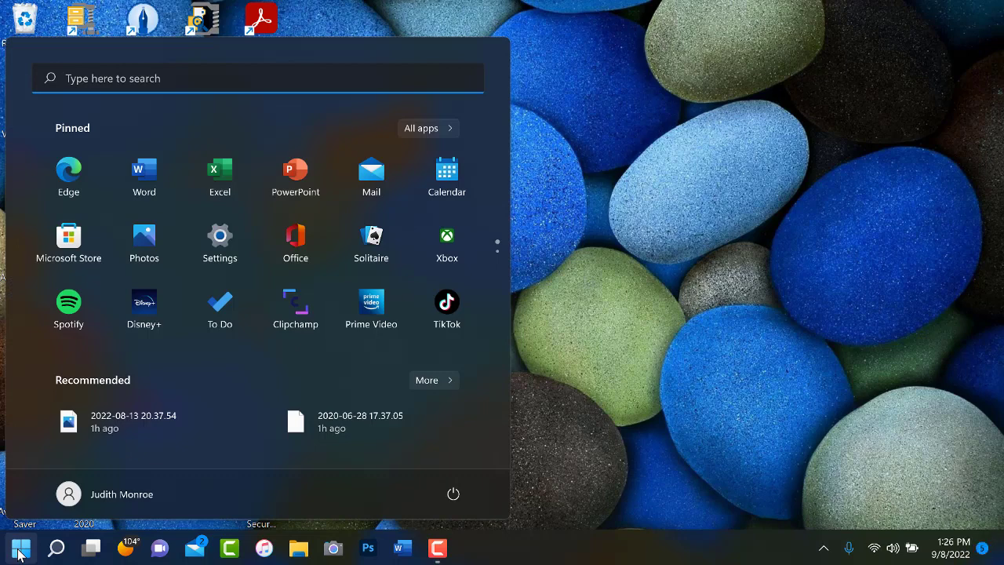
Search Windows for 'photo' so the Photos app appears as the best match
click(175, 78)
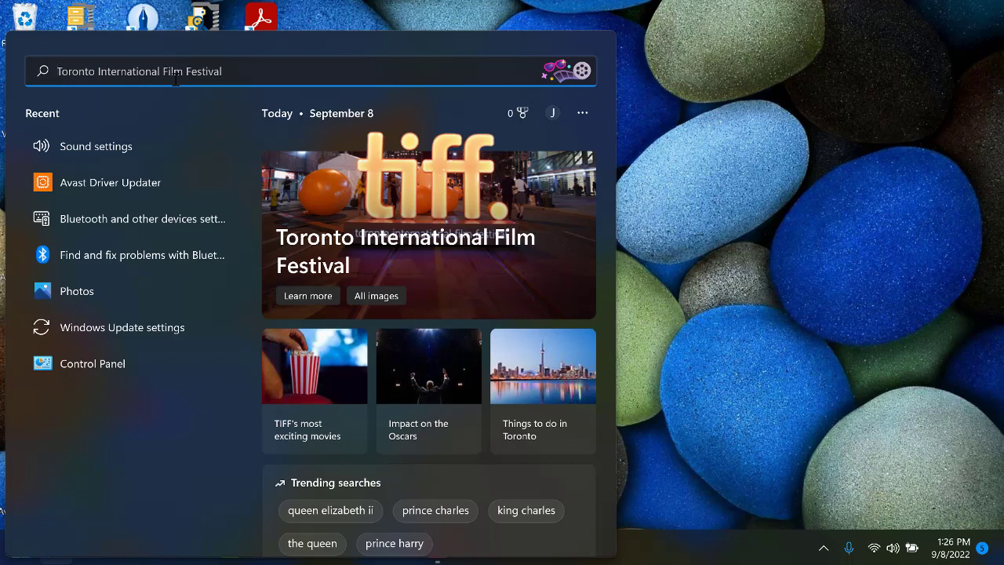
text(photo)
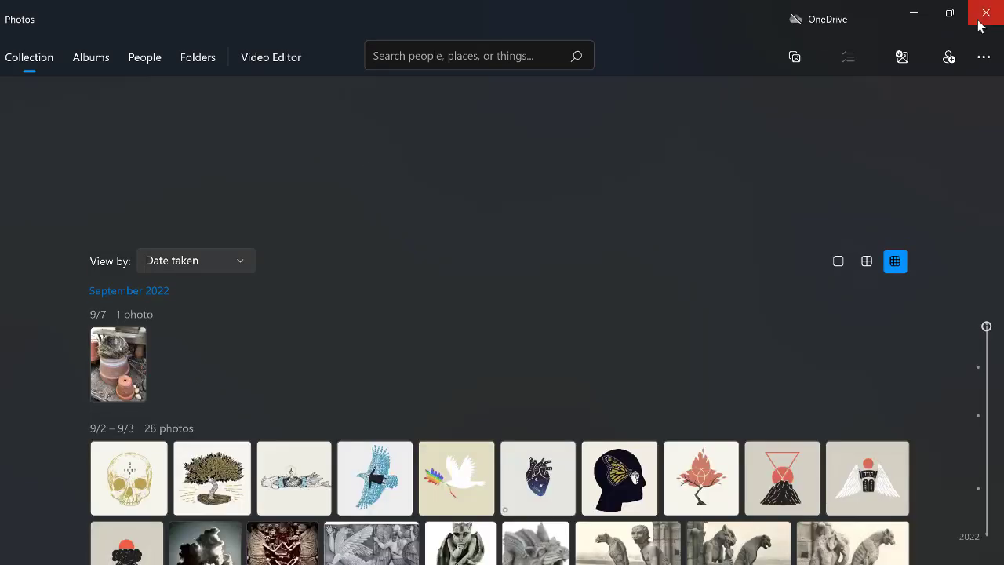
Let Microsoft Photos open on its Collection of pictures grouped by date
mouse_move(955, 18)
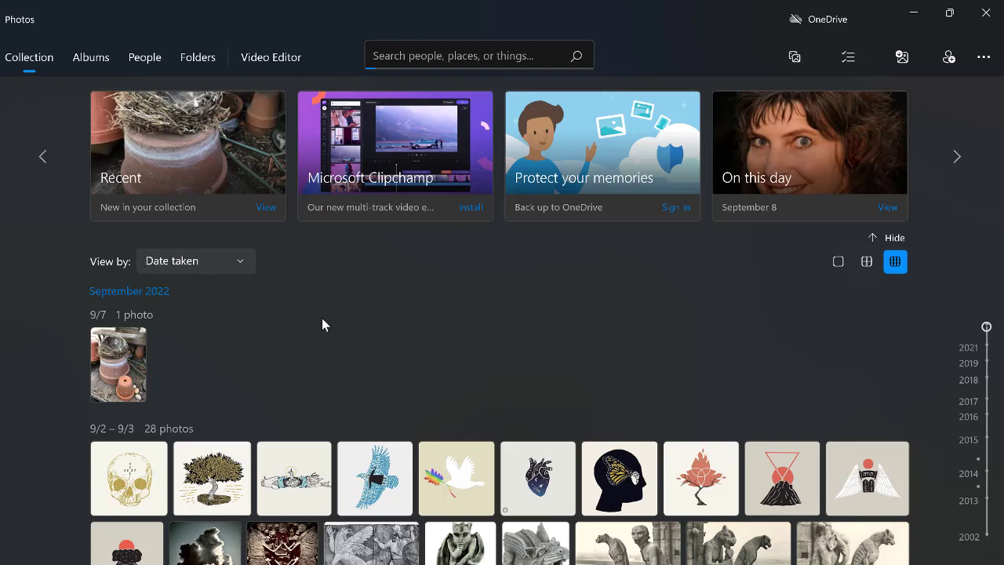
Browse by folder into Pictures > Sample to show its 25 pictures
click(198, 64)
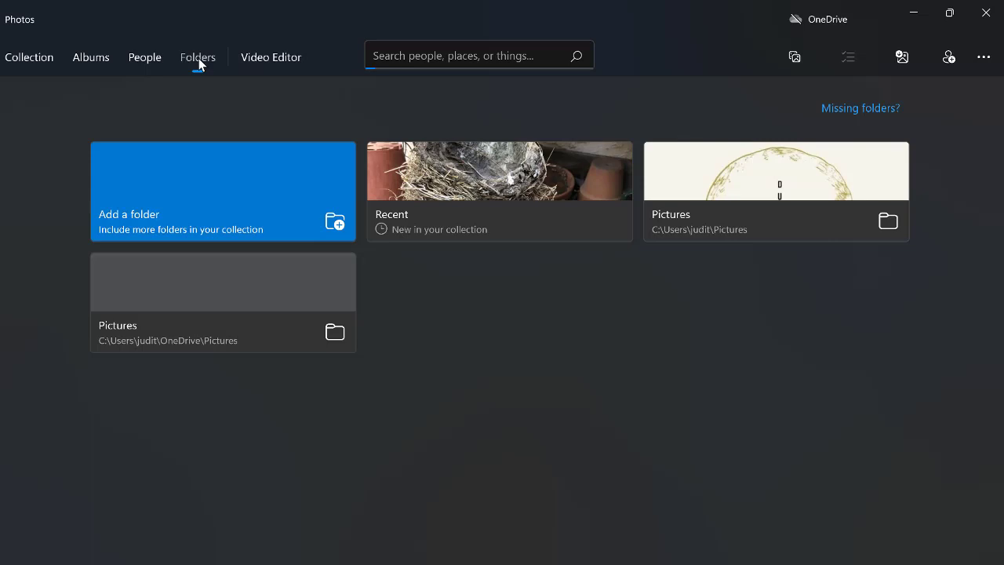
click(774, 179)
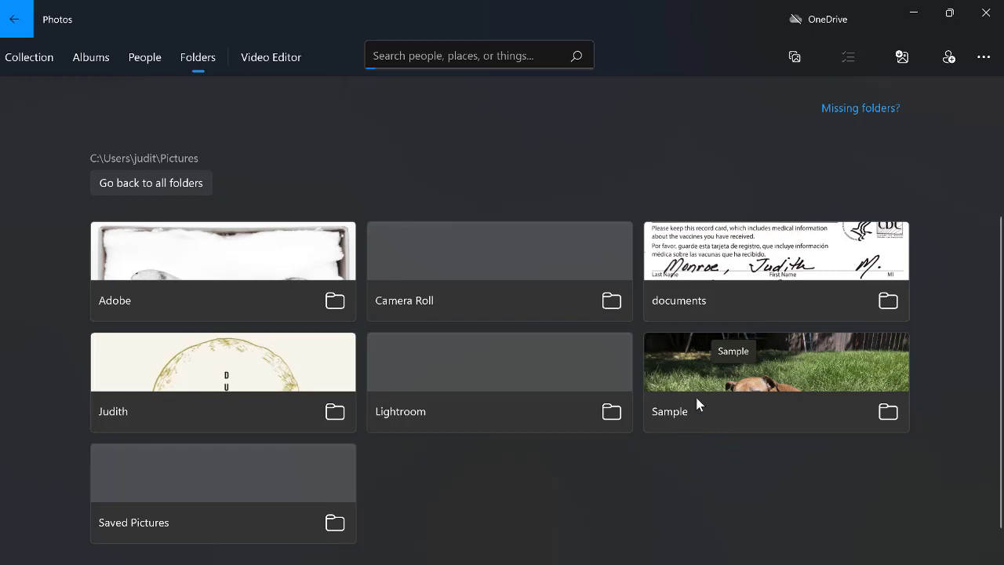
click(795, 369)
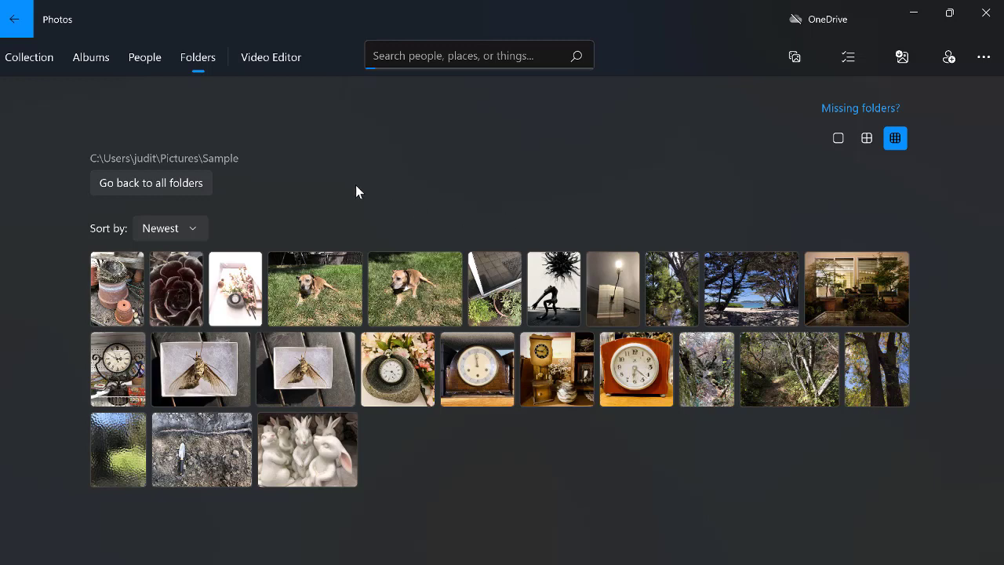
Sort the Sample photos Oldest first and open 2022-08-08 20.43.15.jpg full size
click(192, 229)
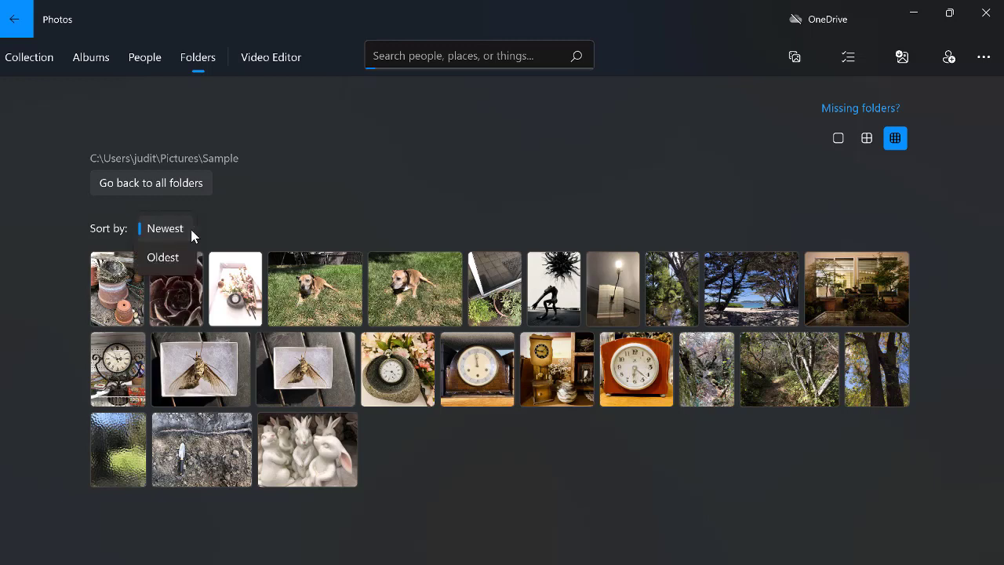
click(164, 257)
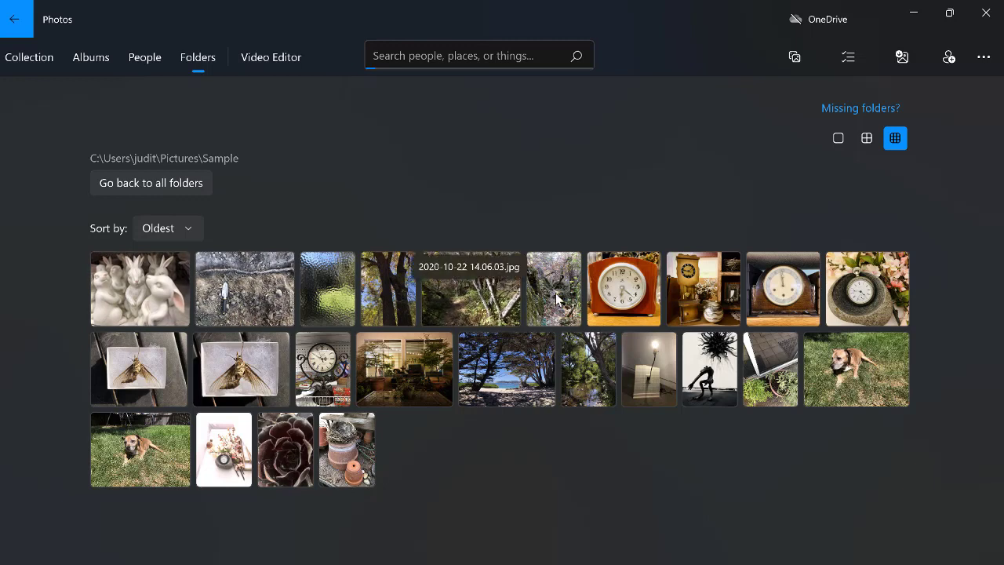
click(636, 290)
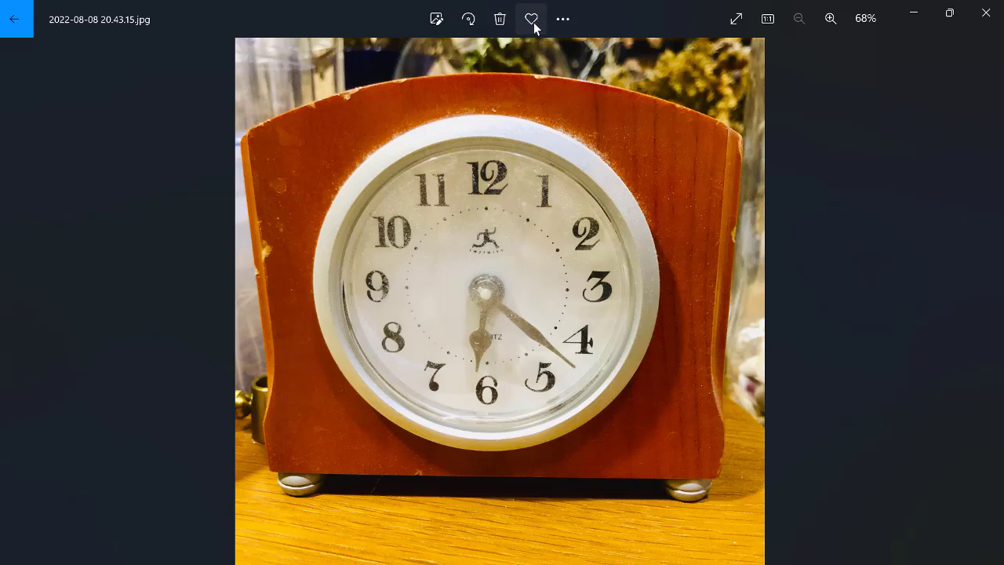
Open the clock photo's More options menu to get to Edit image
click(563, 20)
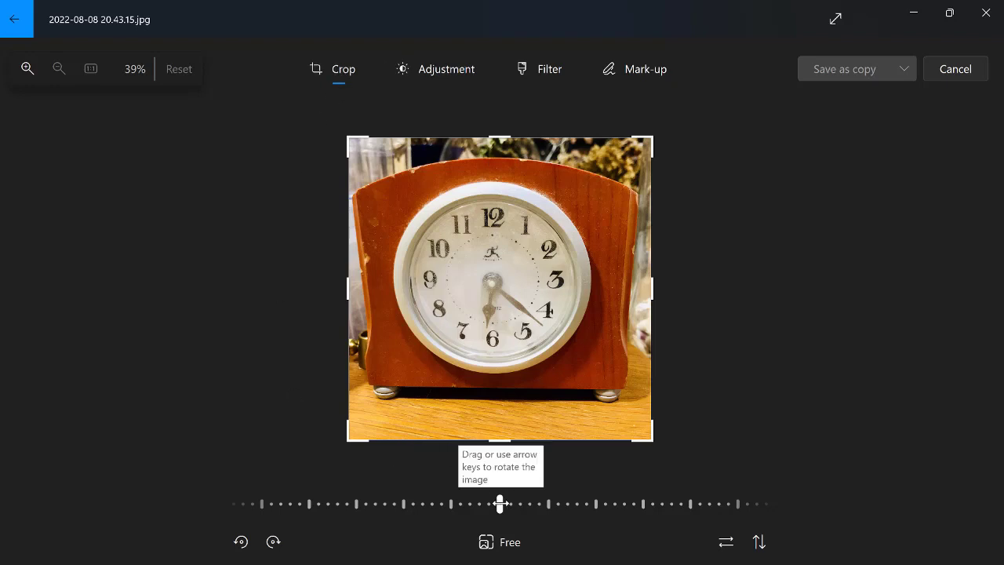
Nudge the rotation slider, then show the crop aspect-ratio presets from Free to 2:1
mouse_move(500, 503)
mouse_down()
mouse_move(464, 504)
mouse_move(499, 503)
mouse_up()
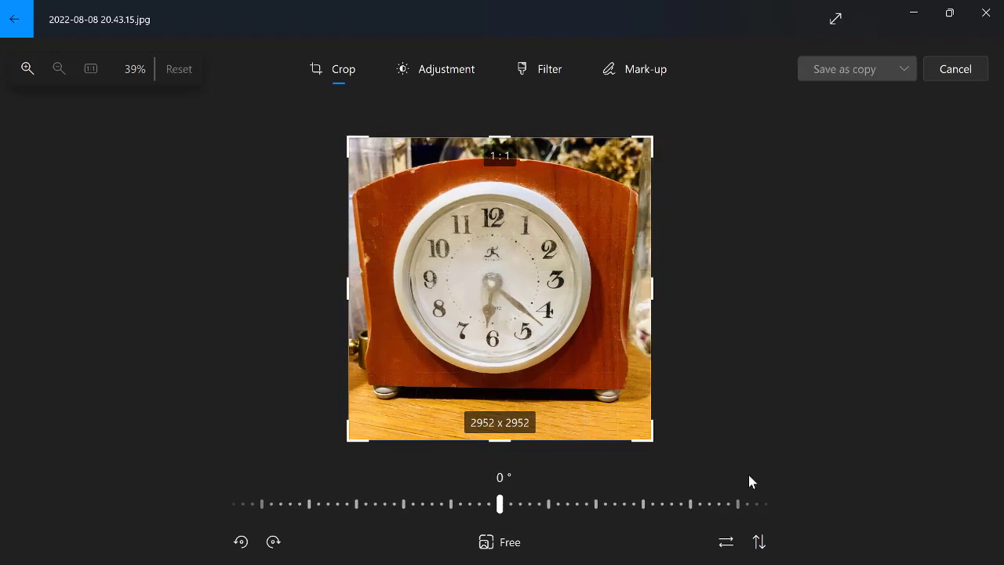
click(487, 545)
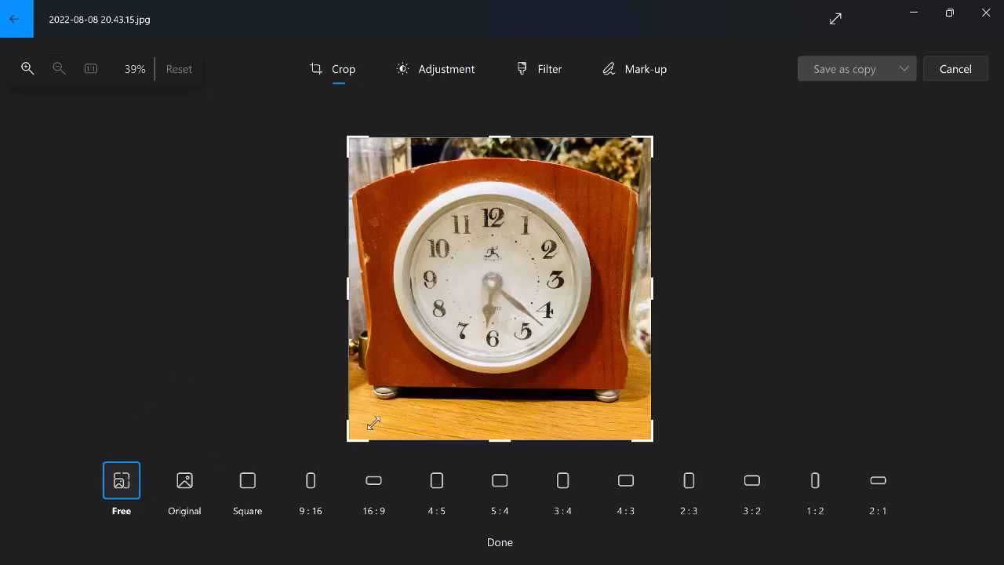
Apply the Original crop preset and drag the frame back to the full 2952 x 2952 image
drag(350, 439, 473, 448)
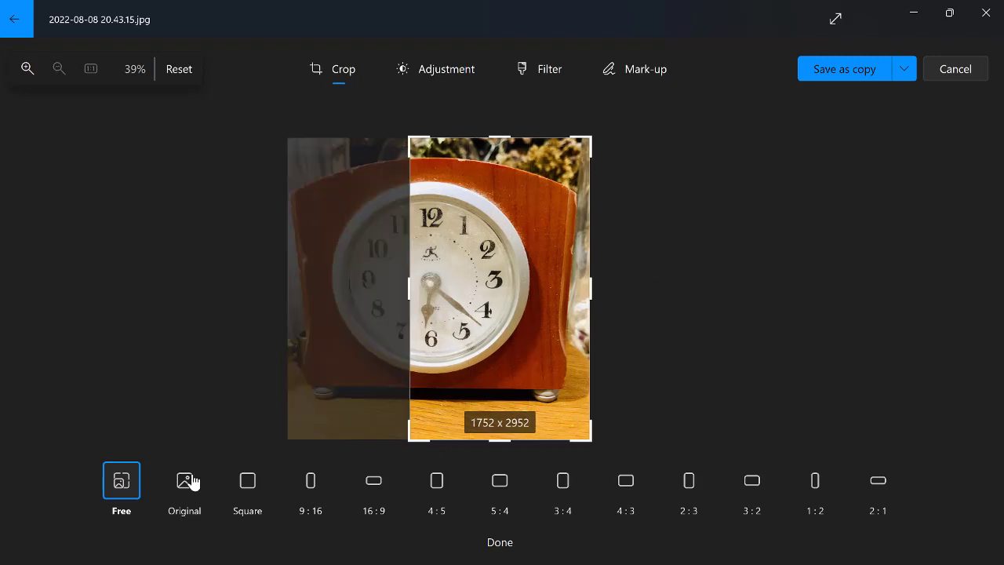
click(180, 488)
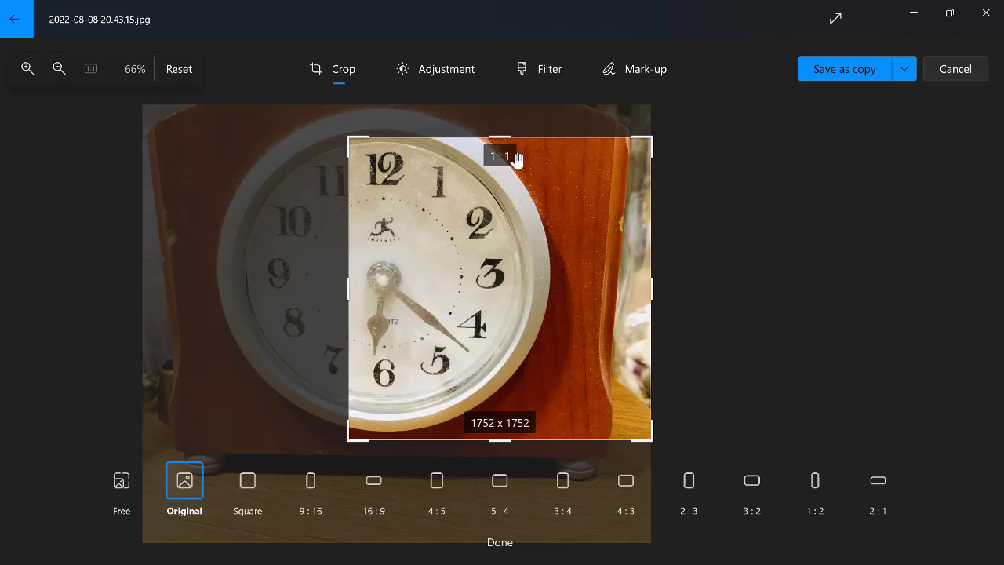
drag(347, 439, 146, 553)
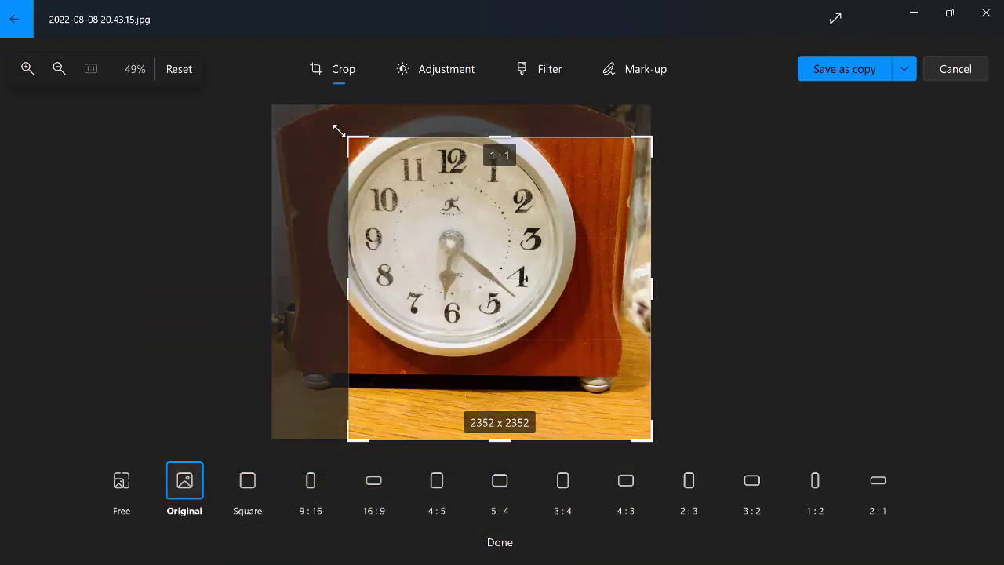
drag(290, 118, 272, 107)
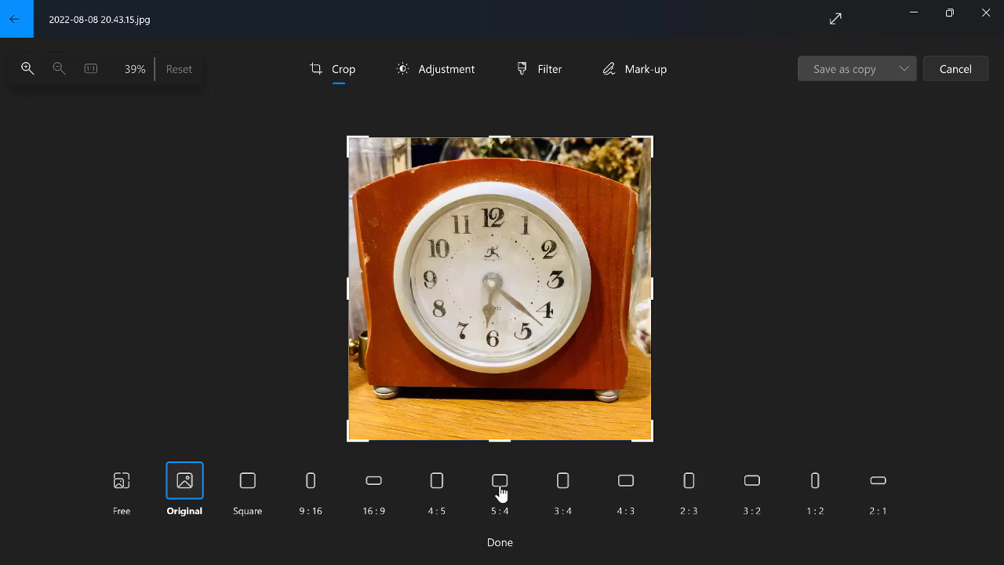
Try 4:5 and then 3:4 crop proportions, adjusting the frame for each
click(437, 484)
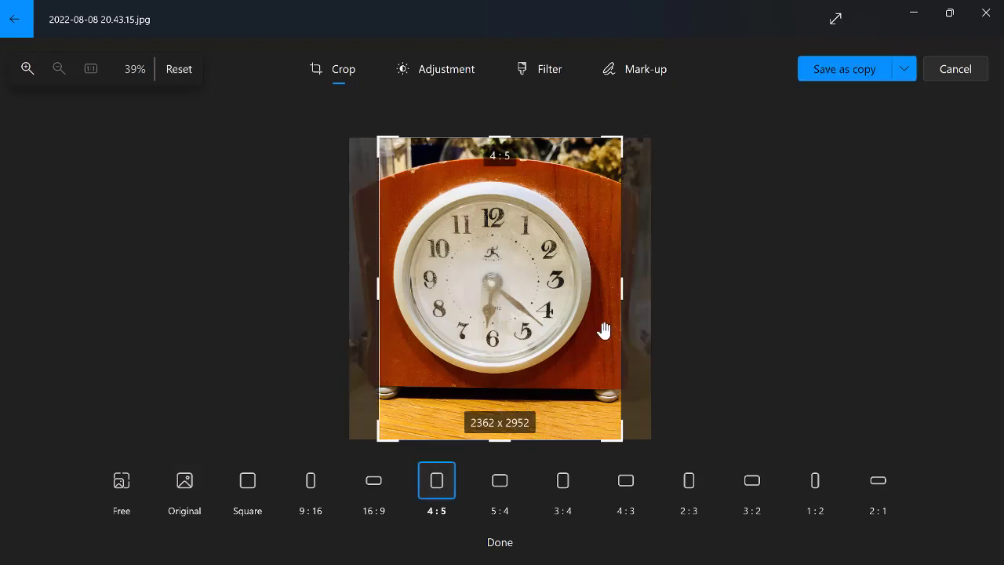
drag(618, 323, 671, 427)
drag(378, 289, 337, 296)
drag(463, 324, 587, 323)
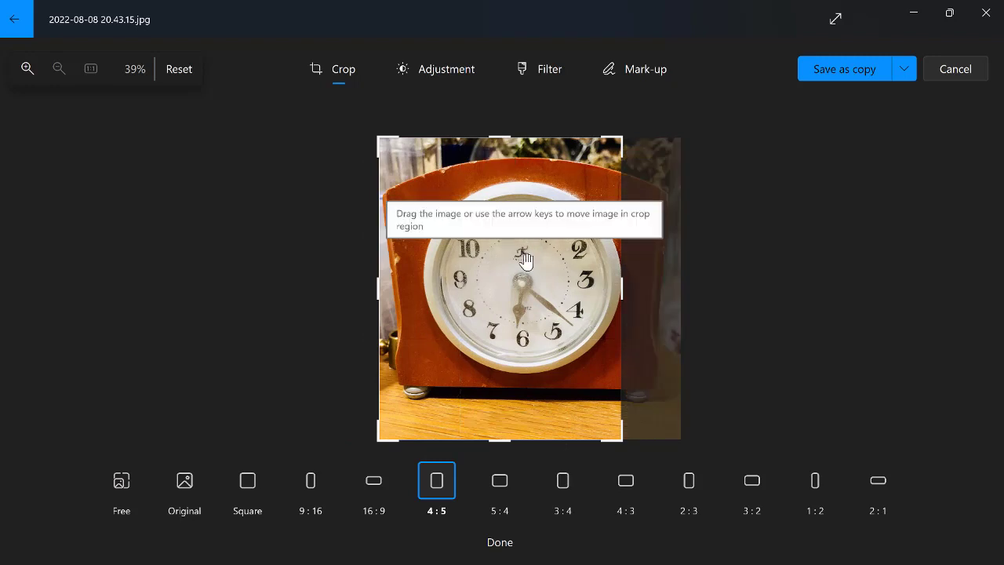
click(566, 485)
drag(527, 342, 563, 332)
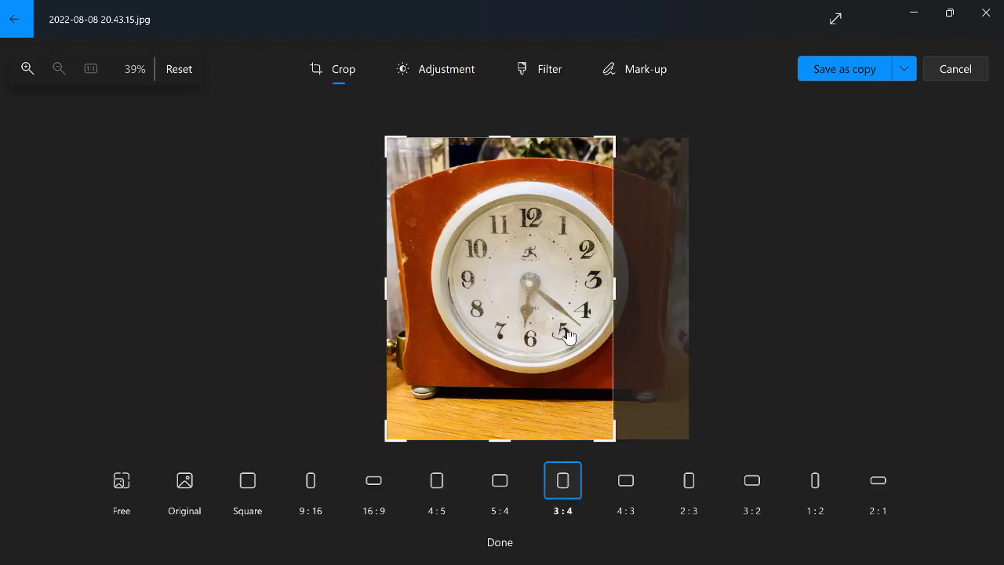
click(614, 287)
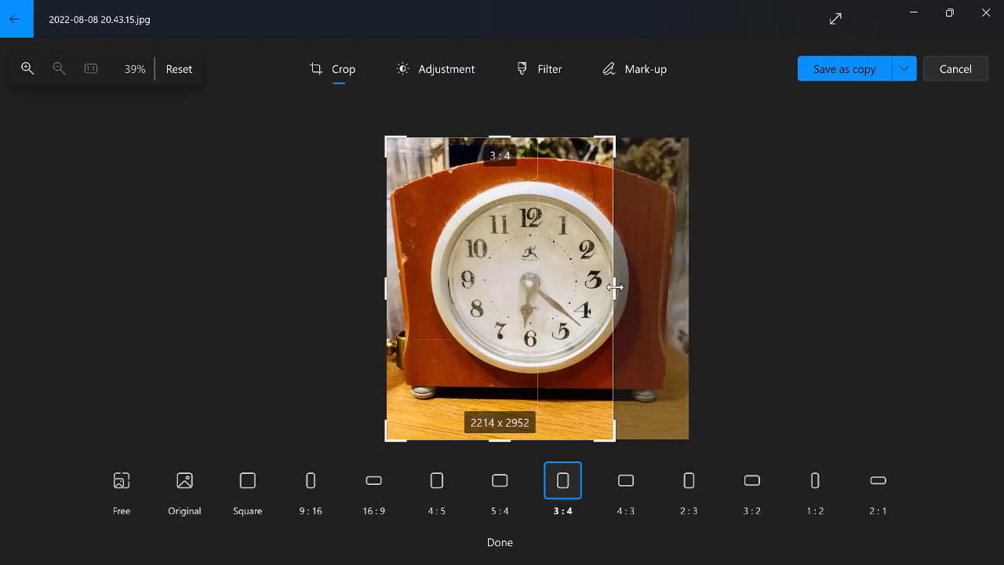
Return to Free, widen to full width, then lock the crop to Square at 2951 x 2951
click(121, 487)
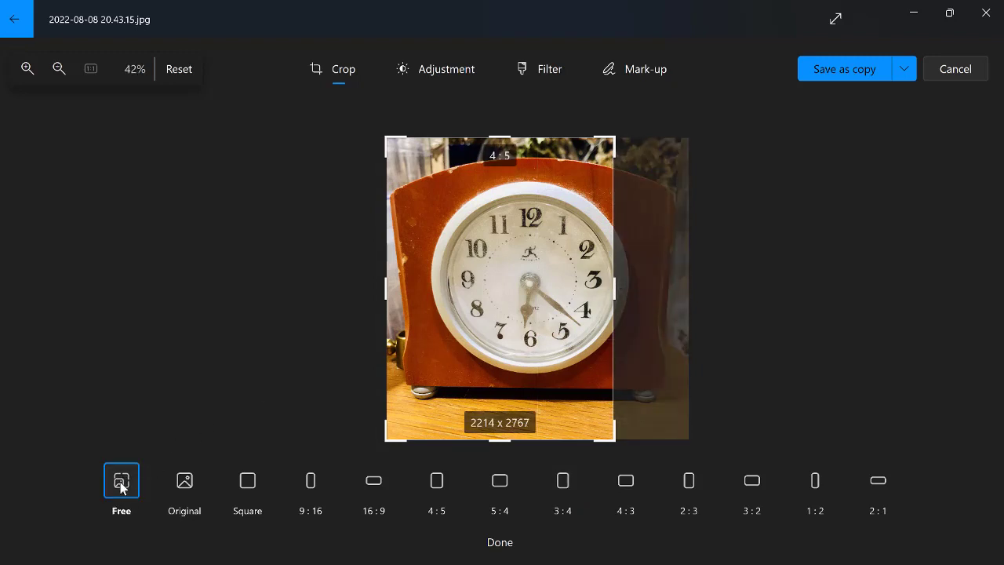
drag(625, 281, 717, 287)
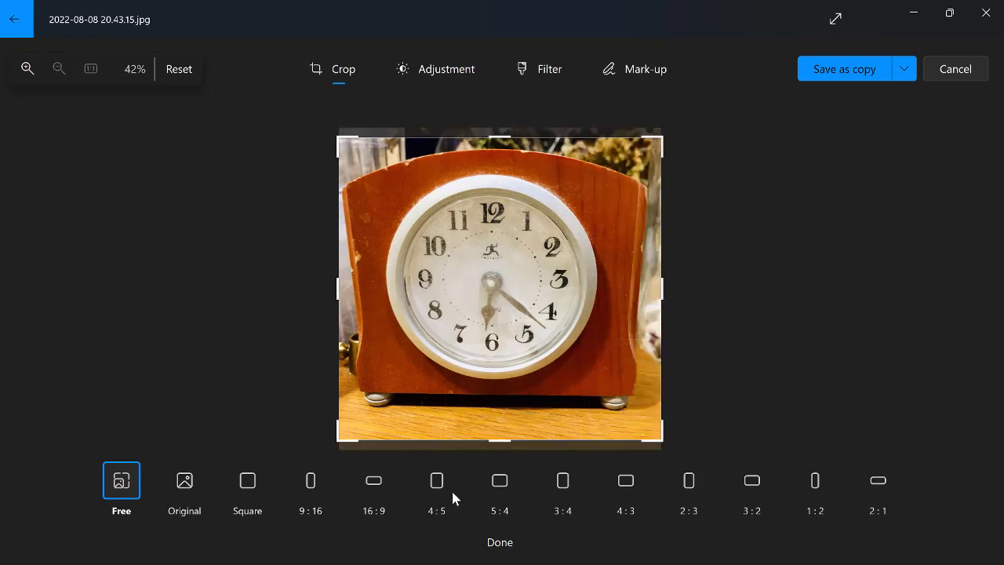
click(246, 486)
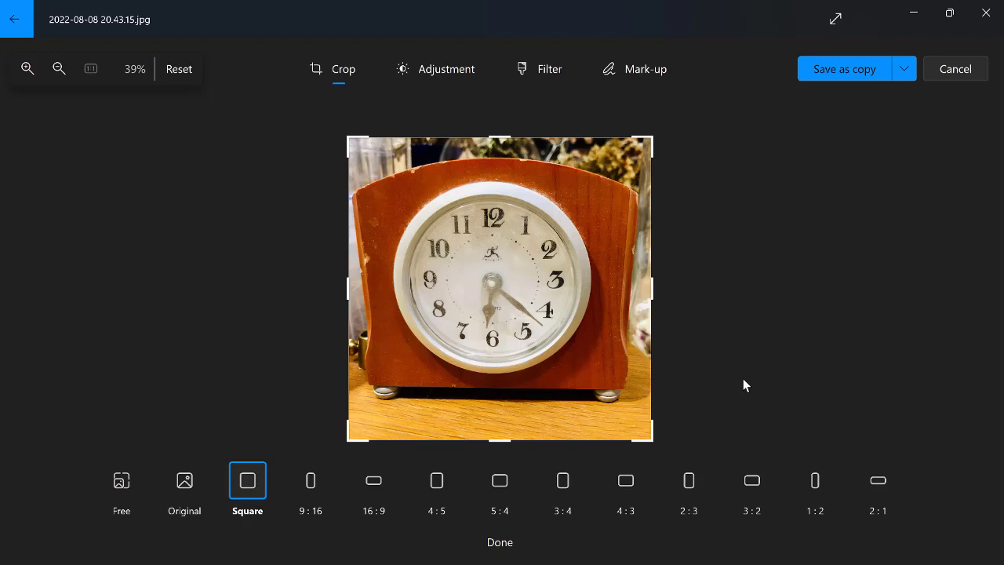
click(500, 541)
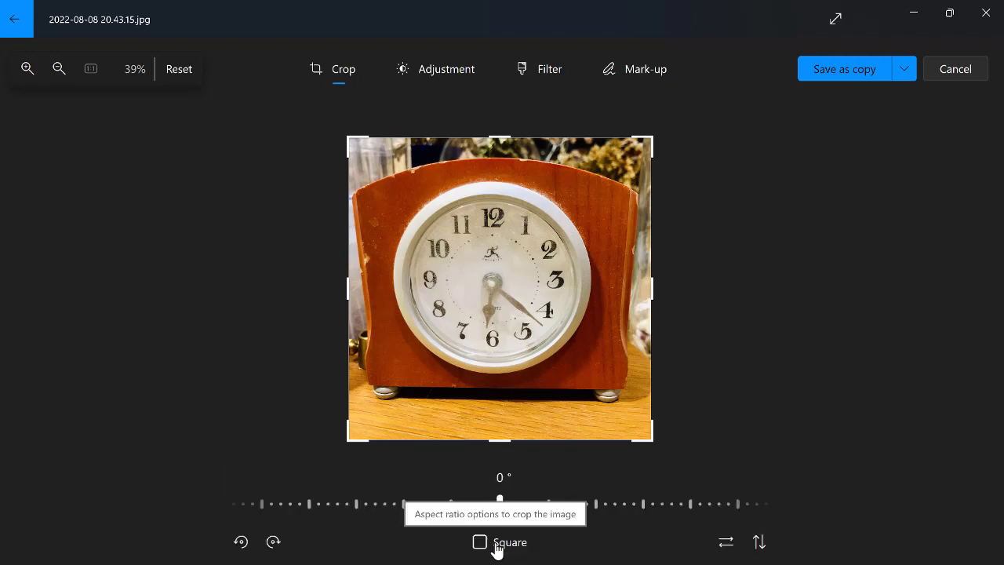
click(726, 546)
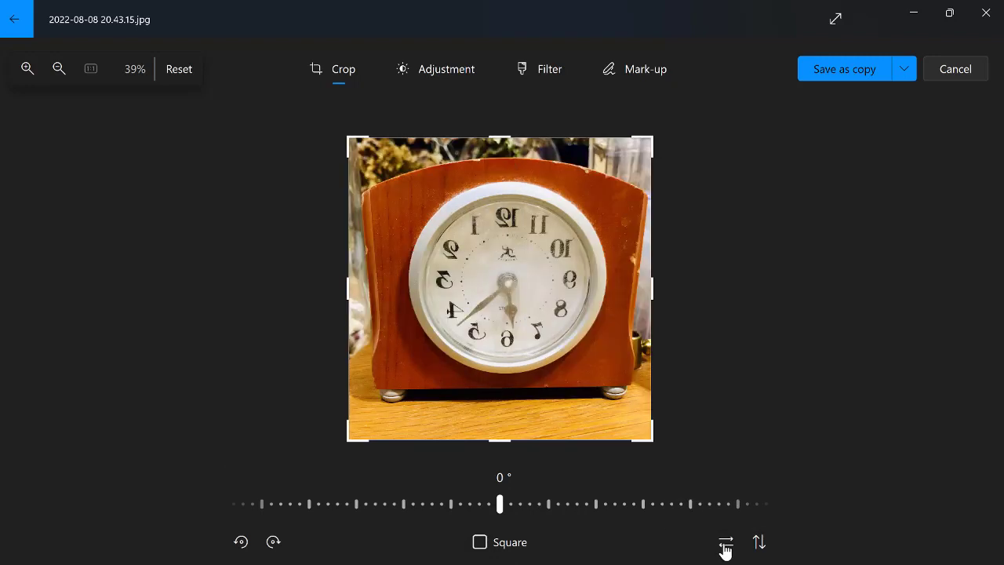
click(725, 549)
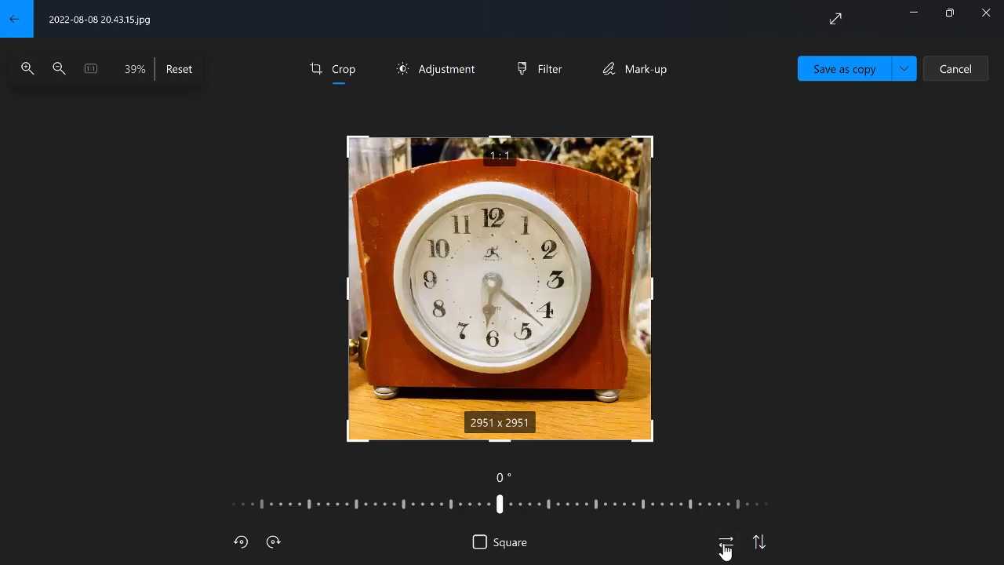
click(759, 543)
click(759, 543)
click(272, 547)
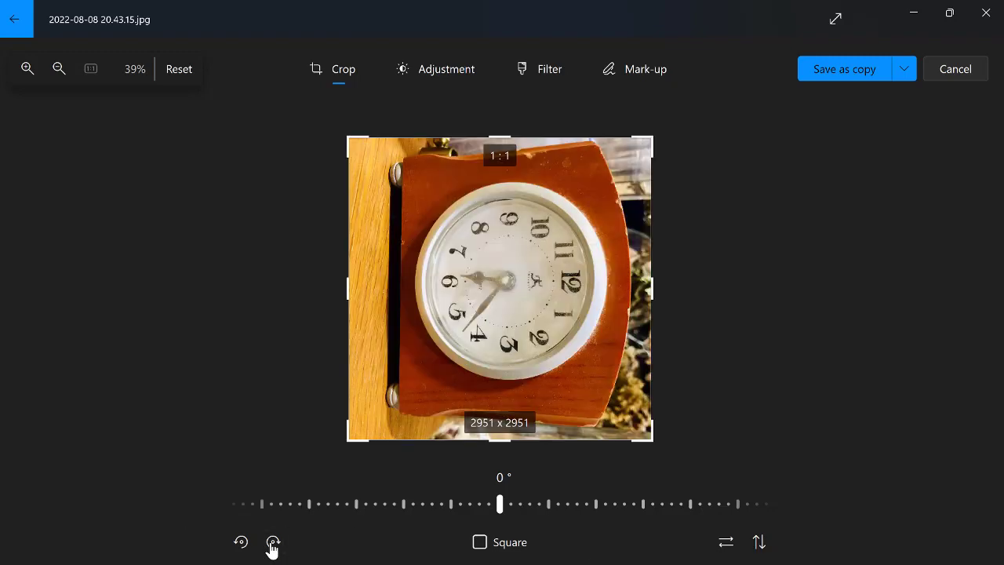
click(241, 544)
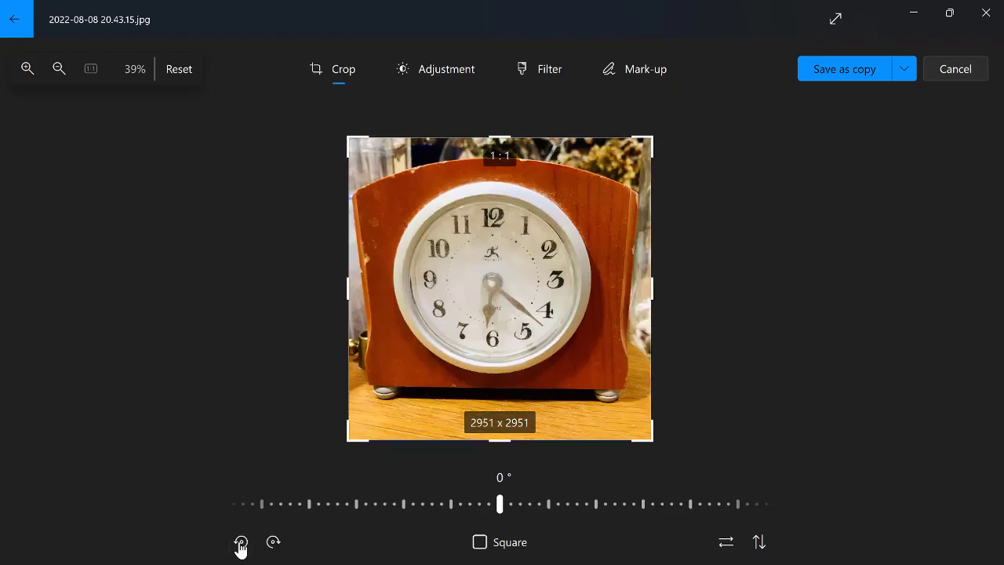
Switch the editor to the Adjustment tab showing Brightness, Exposure, Contrast and Vignette at 0
click(439, 73)
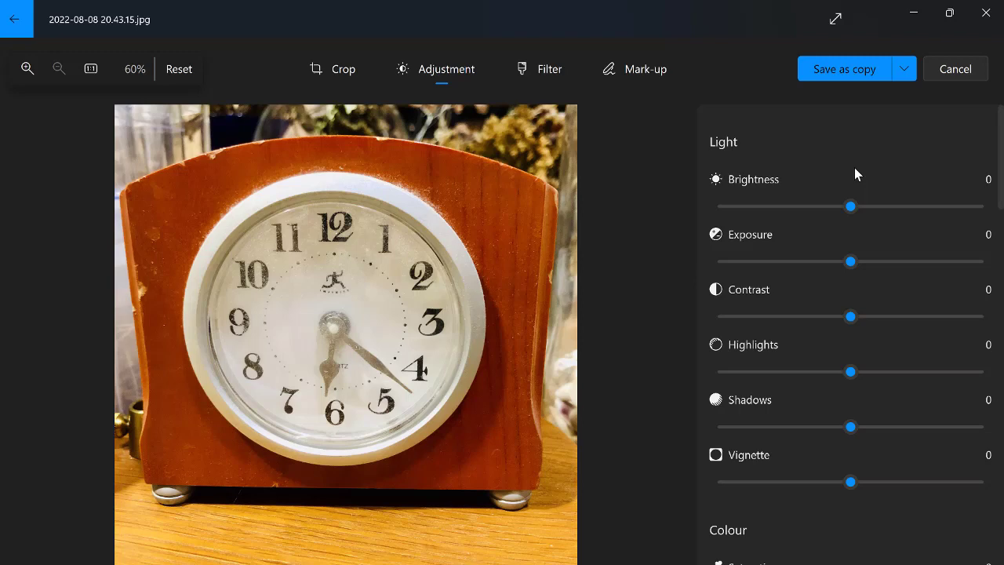
Discard the clock photo's edits and open 2022-08-22 12.24.28.jpg in the crop editor
click(957, 69)
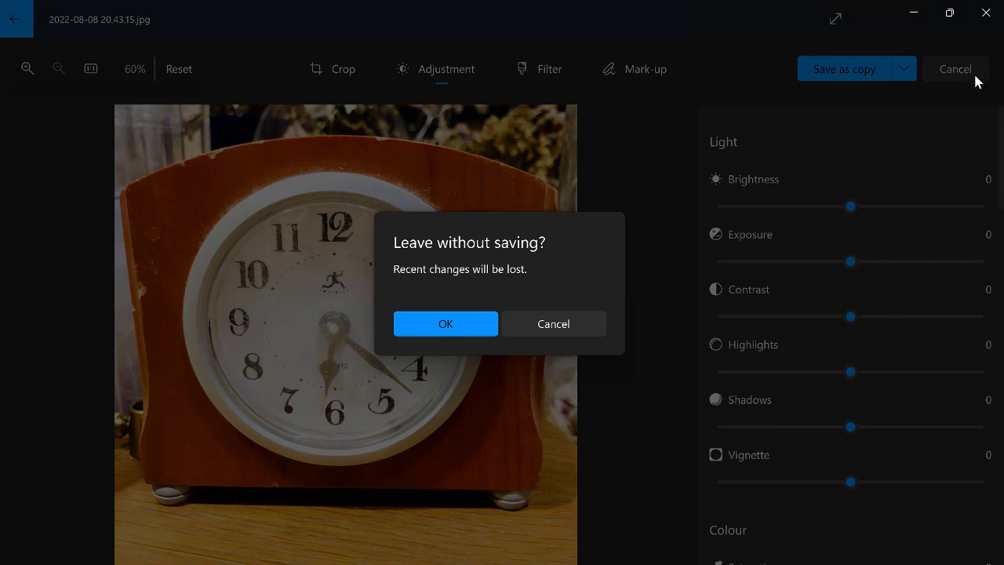
click(452, 327)
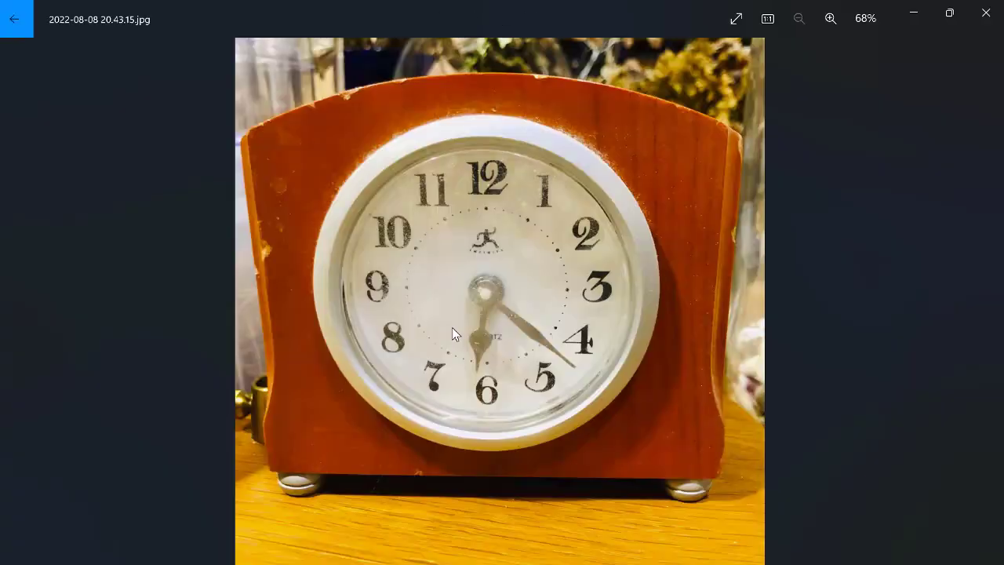
click(11, 20)
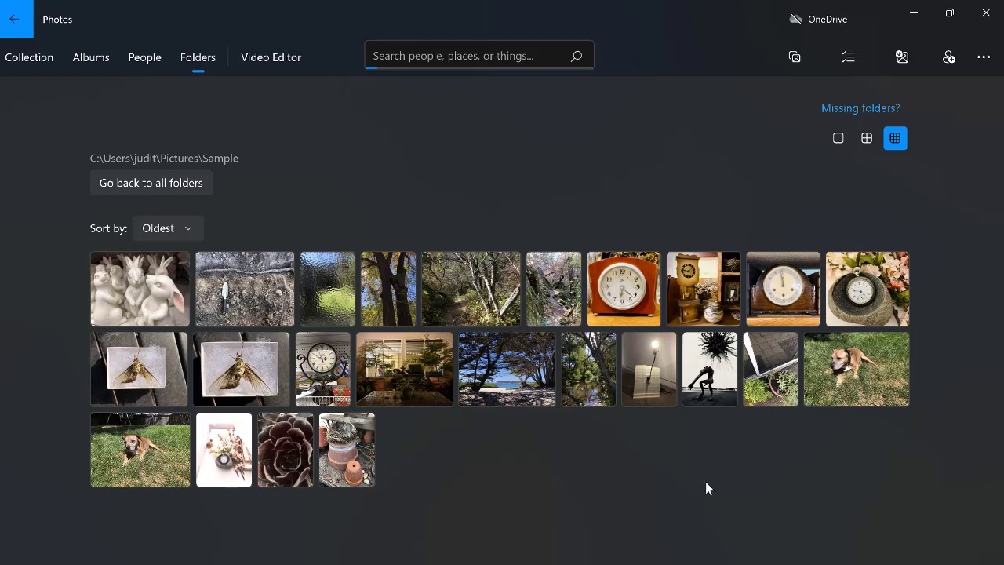
click(220, 457)
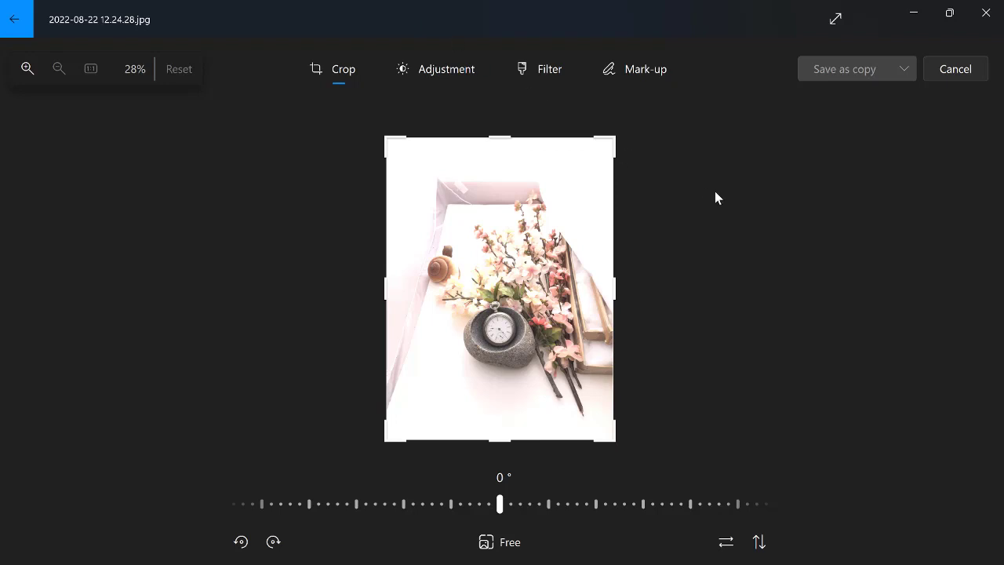
Use the Original aspect ratio and tighten the crop slightly around the pocket watch and blossoms
click(496, 543)
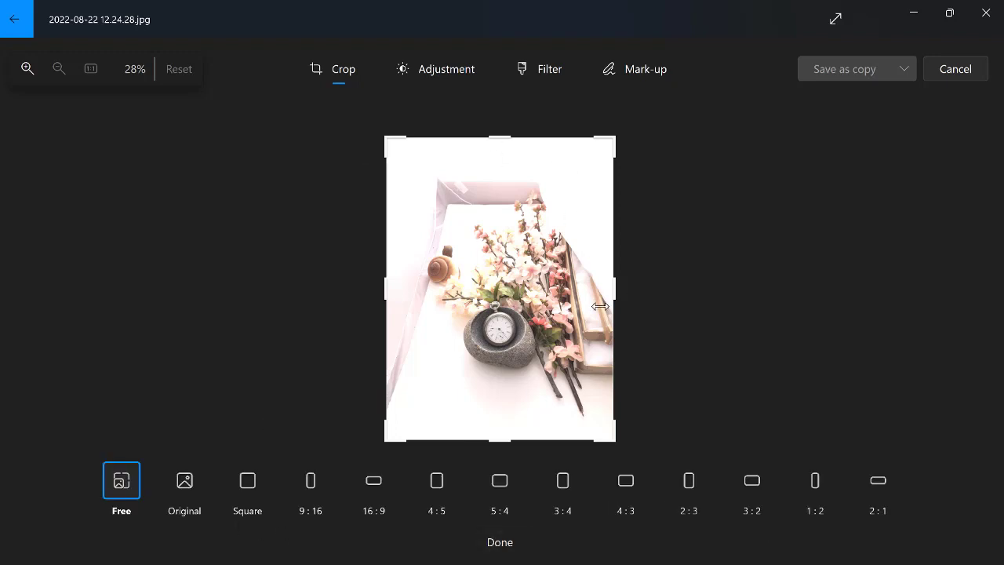
click(185, 480)
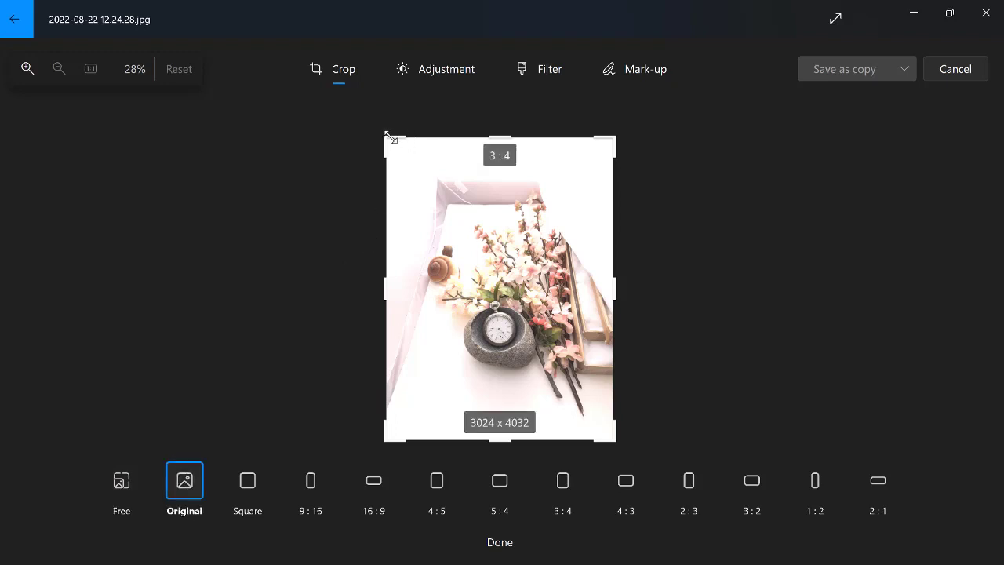
drag(386, 137, 412, 159)
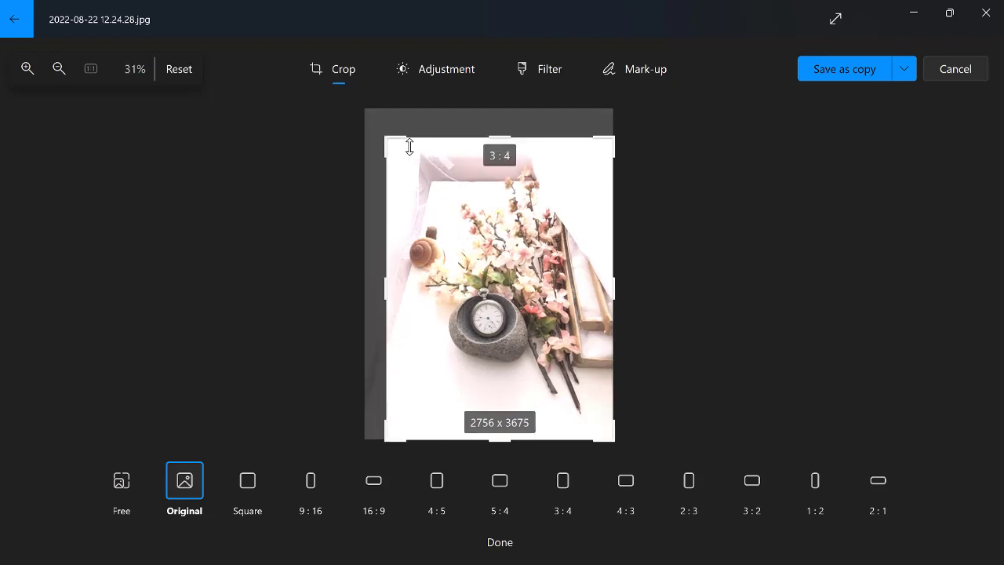
drag(421, 177, 435, 192)
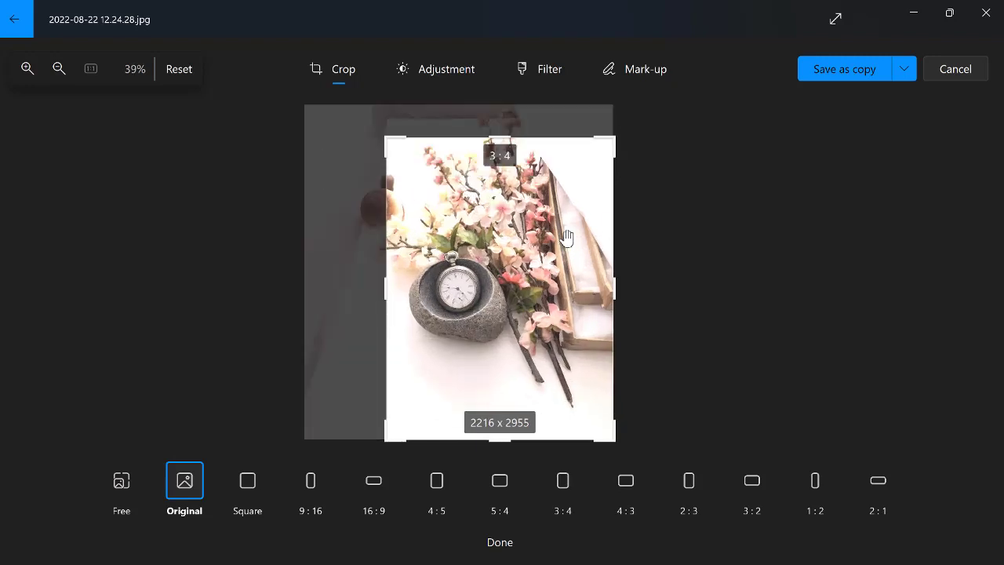
drag(442, 239, 531, 275)
drag(619, 280, 661, 288)
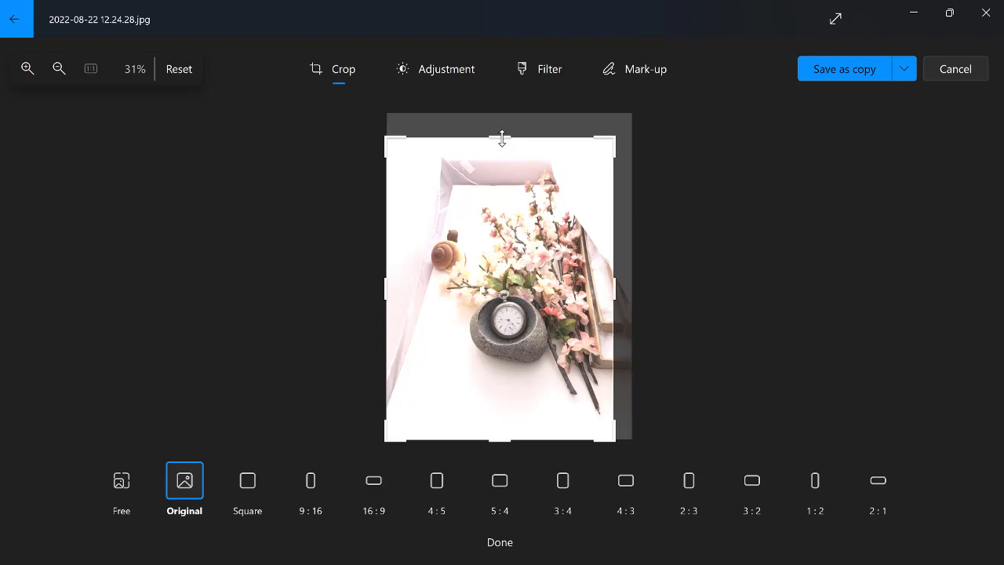
drag(502, 138, 502, 103)
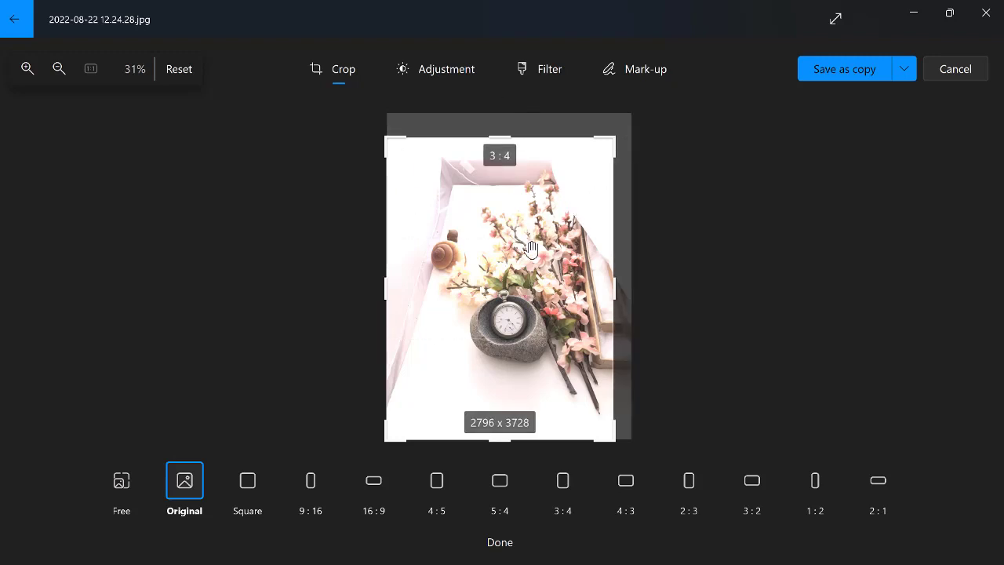
drag(530, 291, 531, 269)
drag(532, 324, 532, 324)
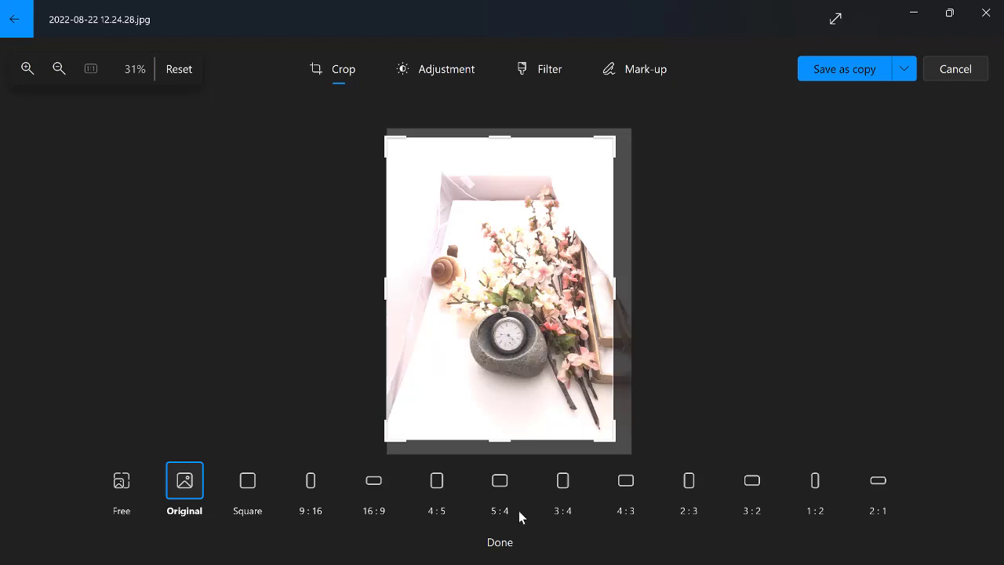
Apply the crop, then lower the blossom photo's Exposure to -40 in the Light adjustments
click(502, 542)
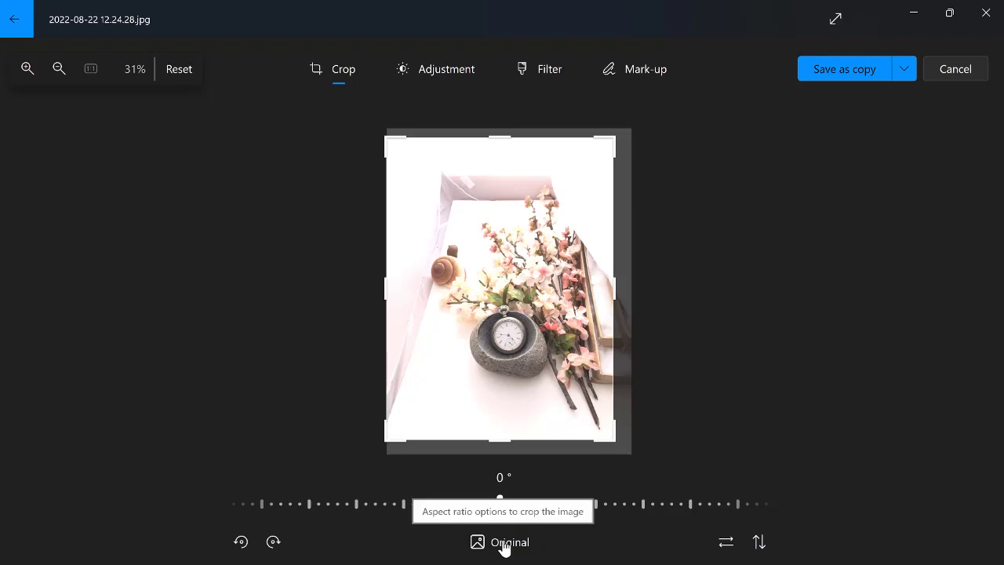
click(433, 83)
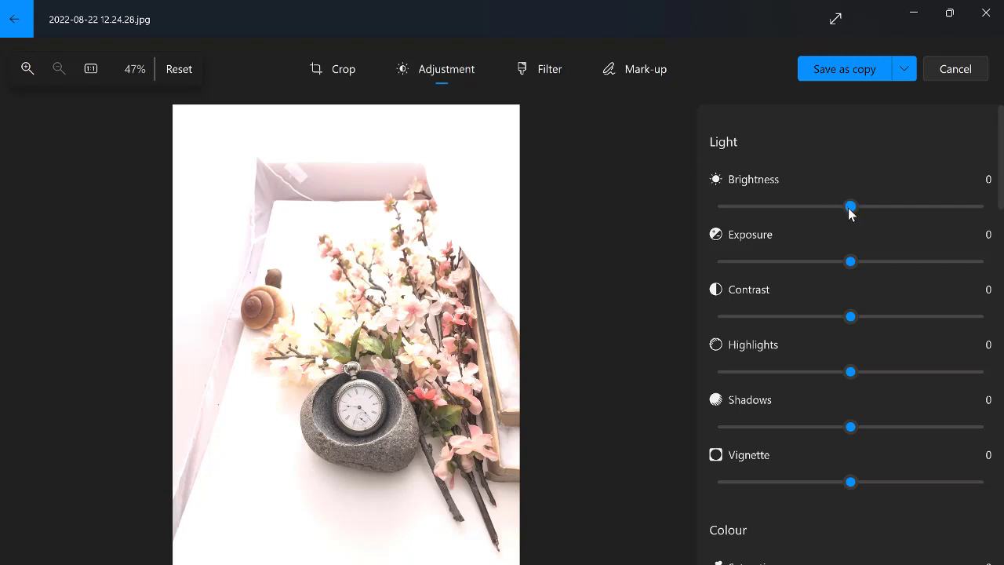
mouse_move(849, 209)
mouse_down()
mouse_move(932, 214)
mouse_move(836, 203)
mouse_move(781, 211)
mouse_move(850, 217)
mouse_up()
drag(850, 265, 794, 265)
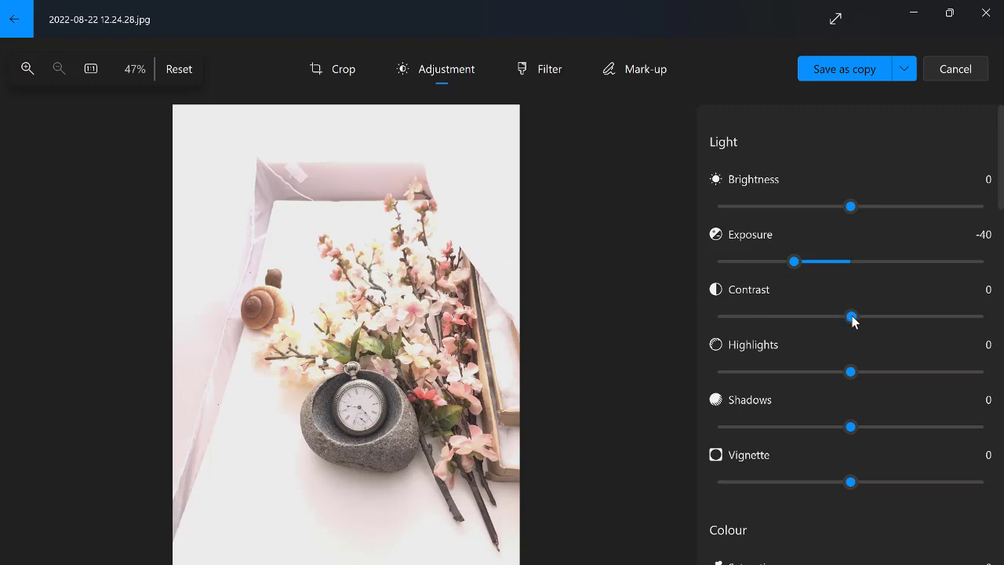
Set the photo's Contrast to 38 and Highlights to -10
drag(880, 317, 901, 318)
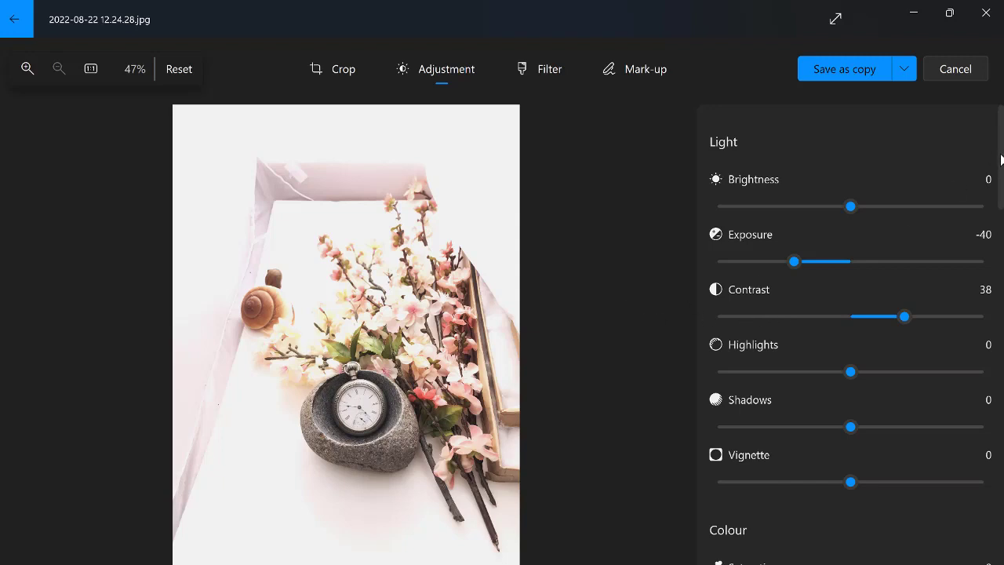
scroll(1002, 196, down, 1)
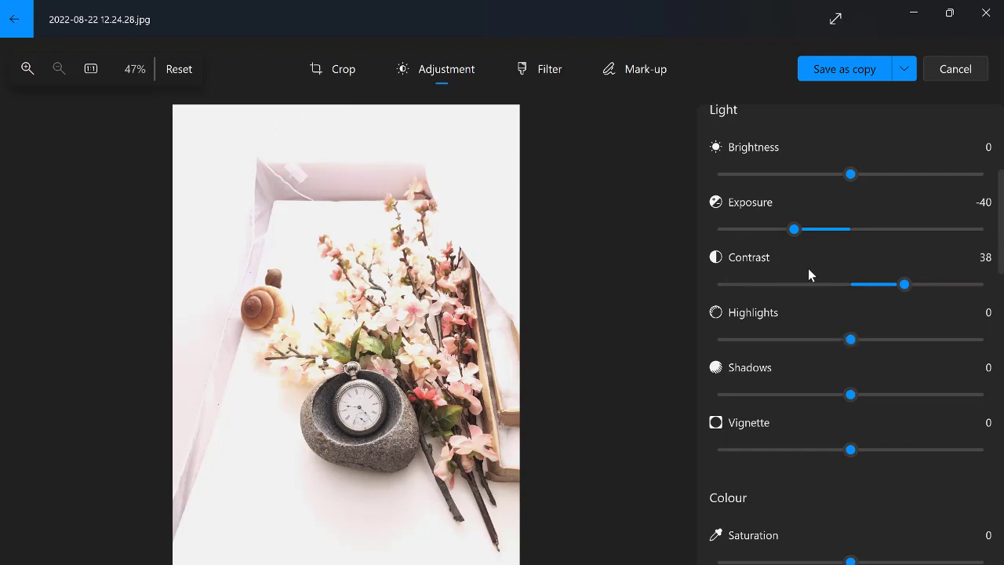
drag(851, 339, 826, 342)
drag(826, 342, 833, 343)
Reset Highlights and Contrast to 0 and drag Shadows down to -89
drag(865, 397, 810, 399)
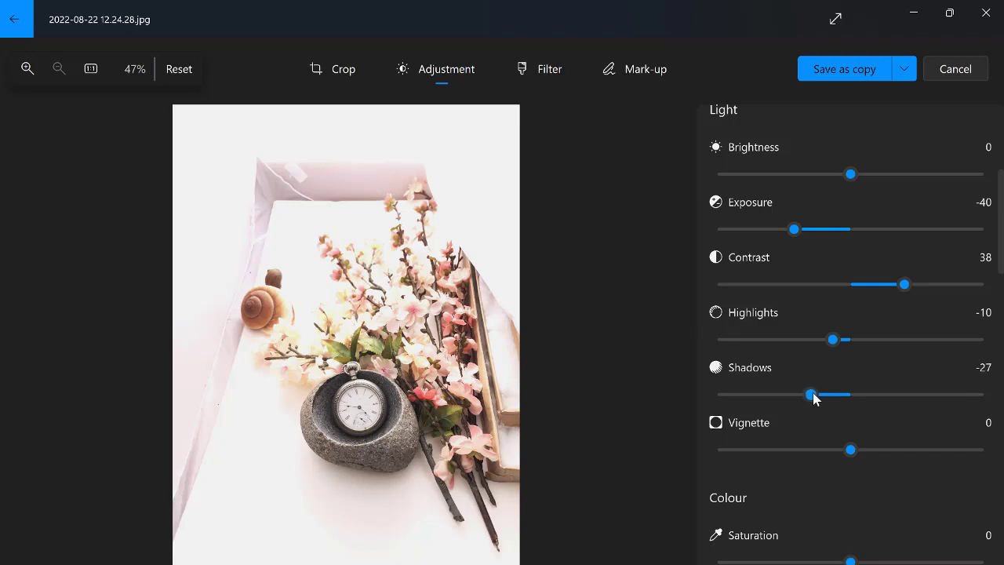
drag(835, 339, 852, 342)
drag(909, 285, 853, 284)
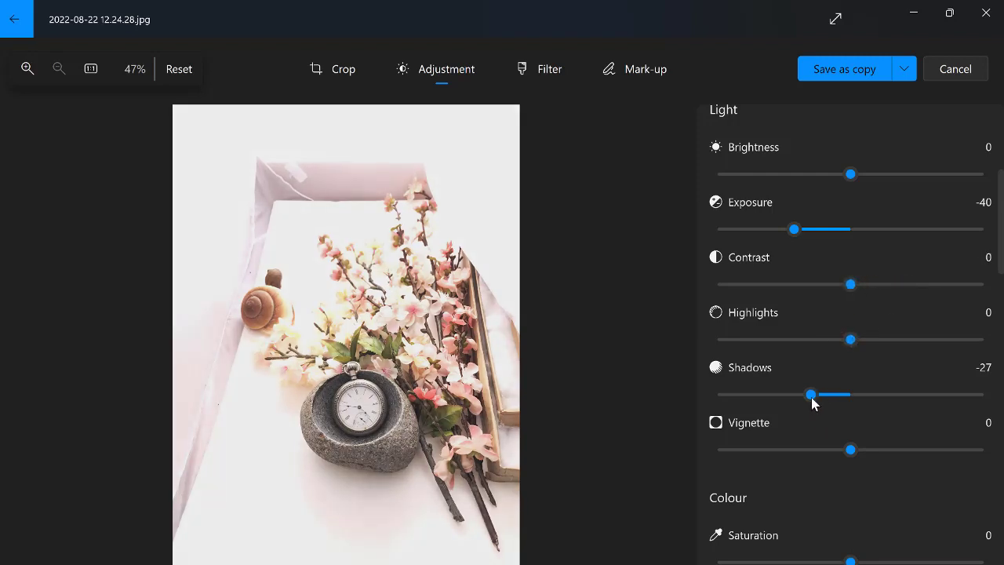
drag(811, 396, 732, 399)
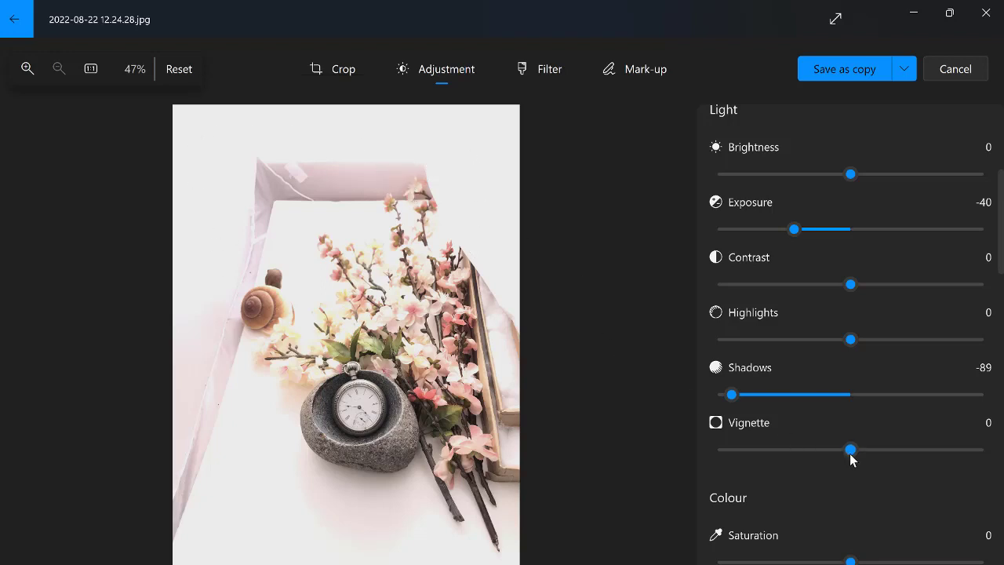
Add a vignette of 42 around the pocket-watch photo
drag(851, 453, 945, 454)
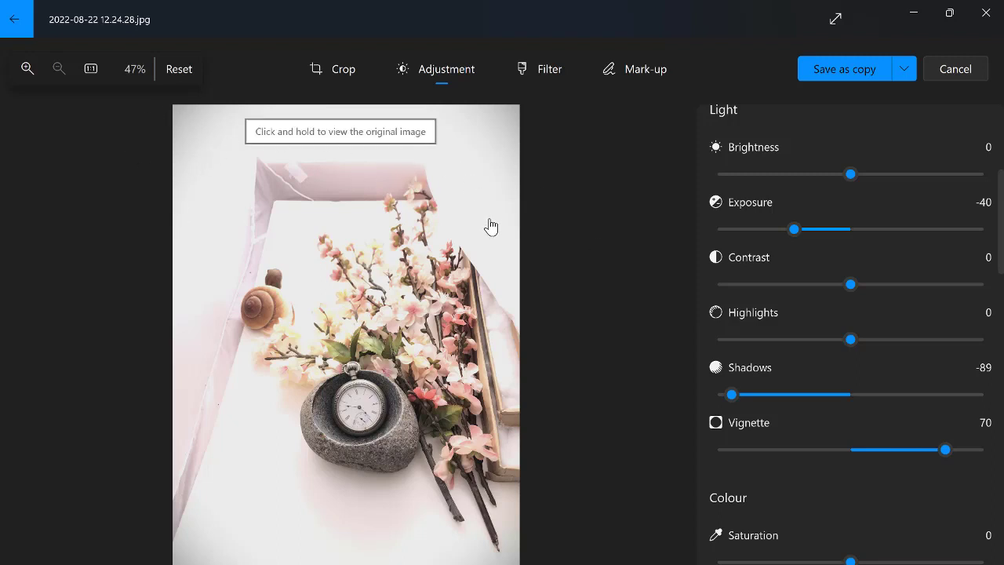
drag(946, 450, 908, 457)
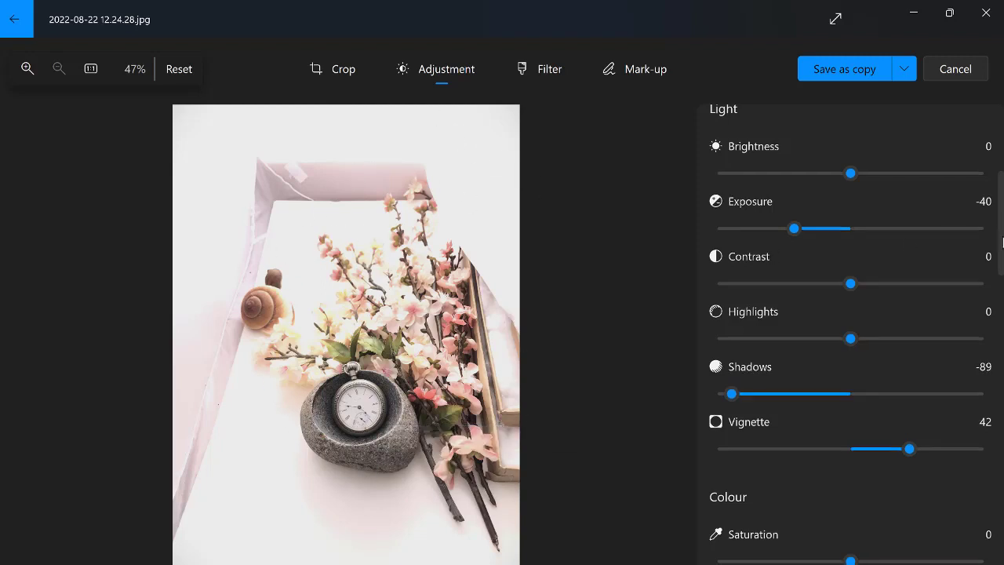
drag(1003, 239, 1001, 557)
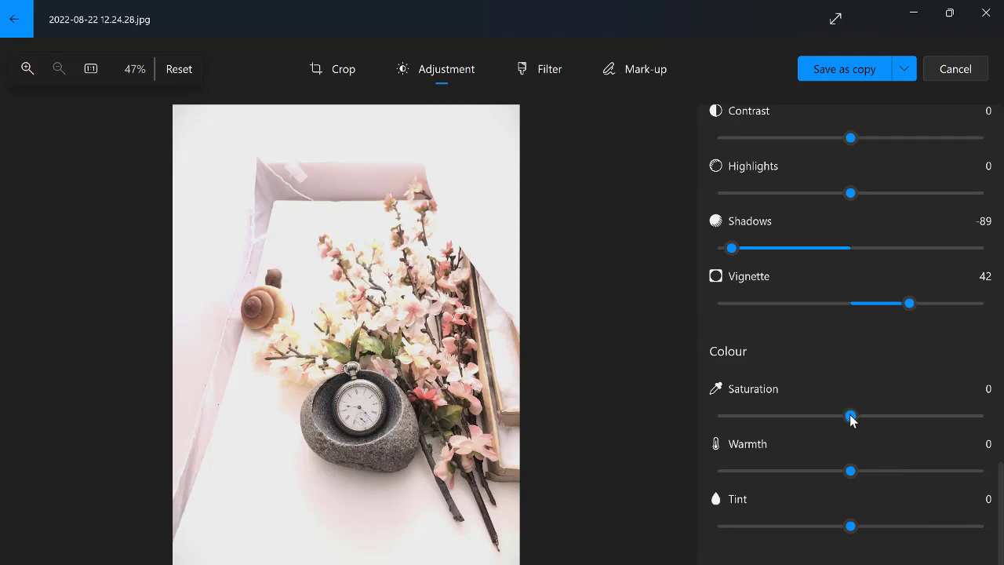
drag(854, 414, 899, 419)
drag(899, 419, 873, 418)
Preview at Saturation -100, set Contrast 30 and Highlights 14, then restore Saturation to 0
drag(875, 416, 714, 416)
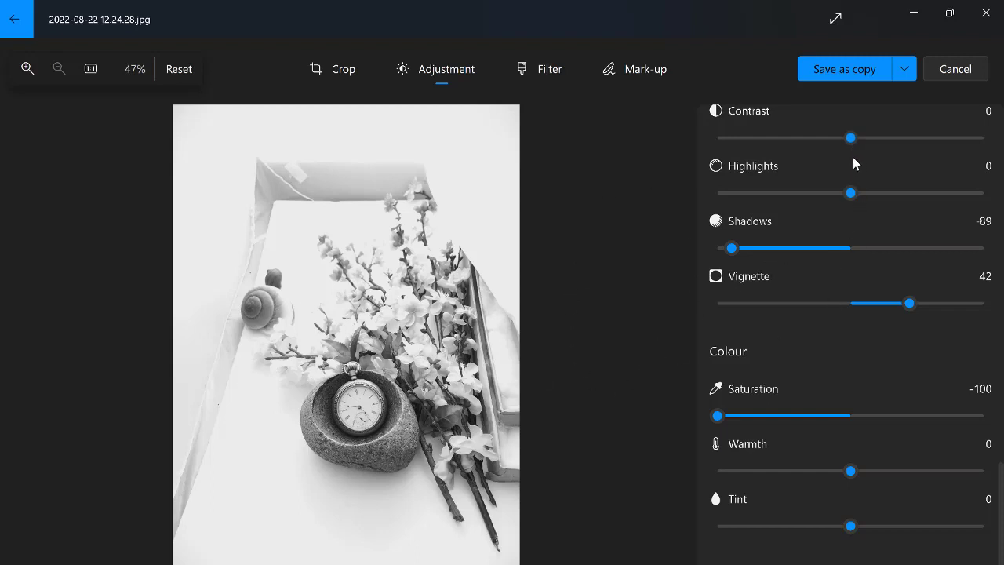
drag(853, 138, 895, 156)
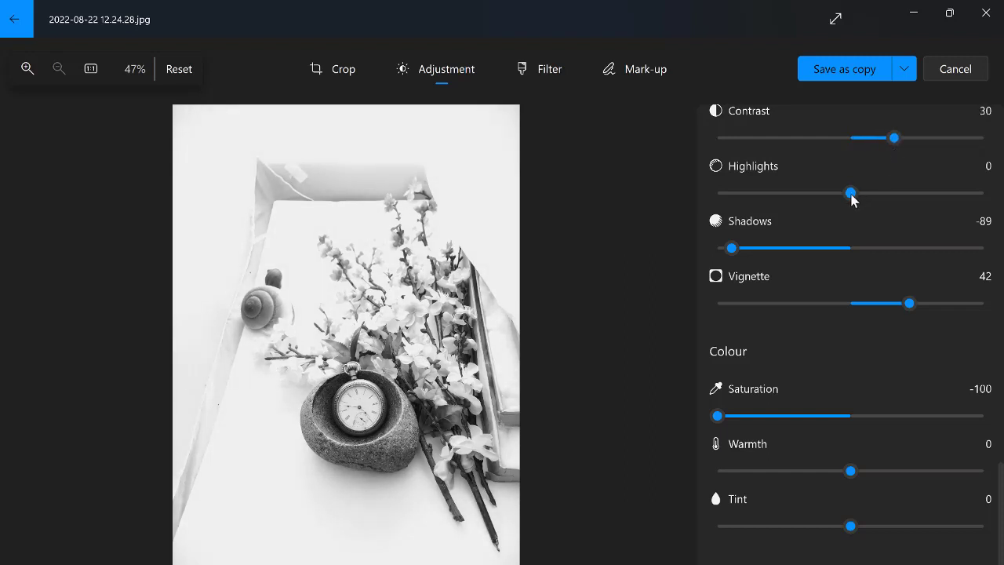
drag(851, 195, 872, 199)
drag(740, 418, 847, 425)
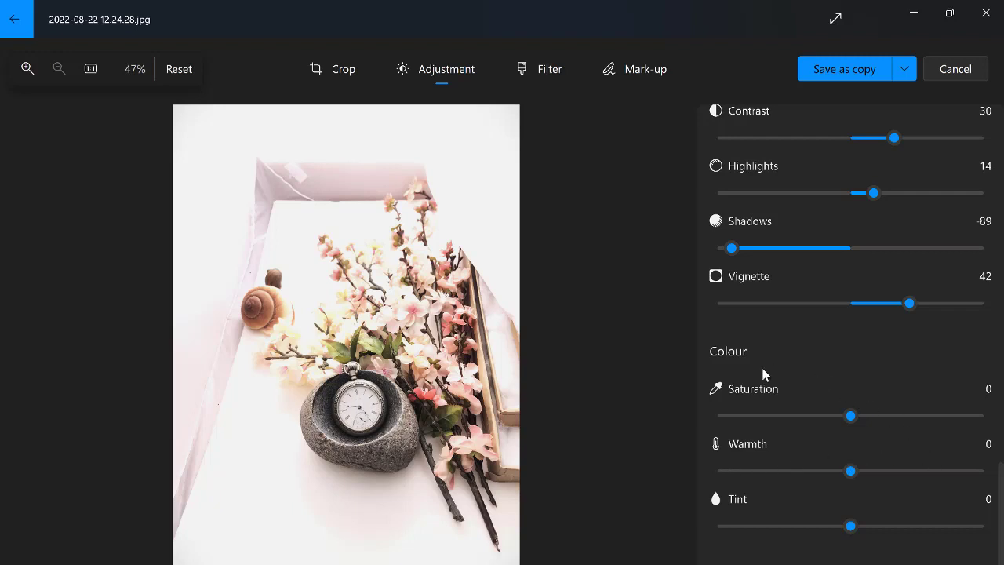
click(853, 475)
mouse_move(864, 470)
mouse_down()
mouse_move(897, 472)
mouse_move(849, 473)
mouse_up()
mouse_move(851, 473)
mouse_down()
mouse_move(816, 474)
mouse_move(847, 474)
mouse_up()
drag(852, 472, 832, 472)
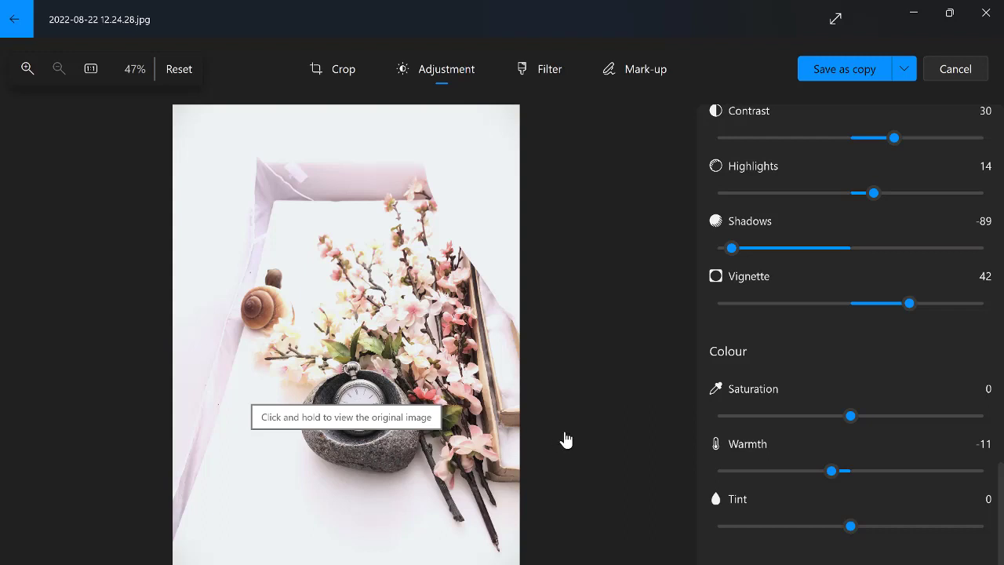
drag(833, 471, 847, 471)
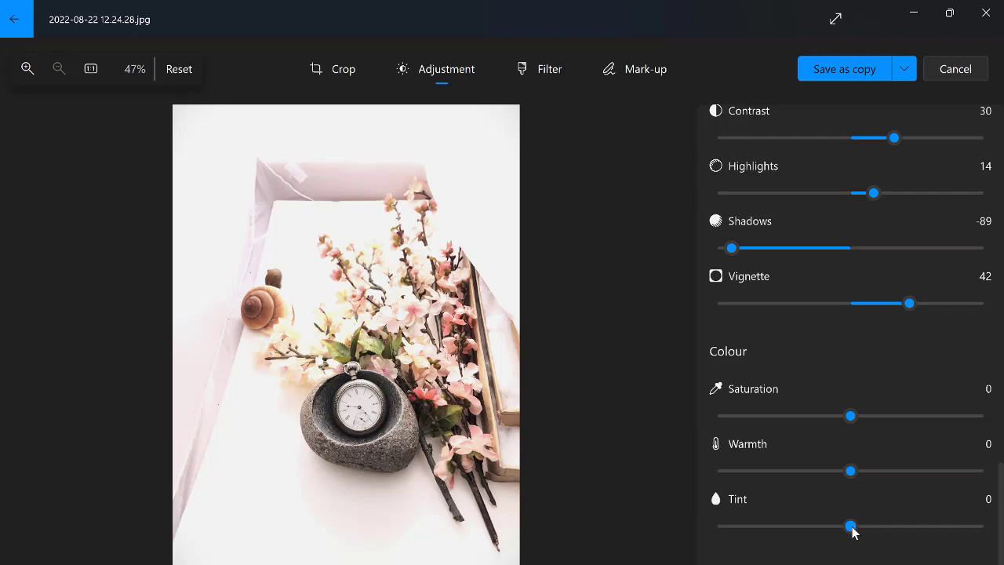
drag(851, 525, 938, 525)
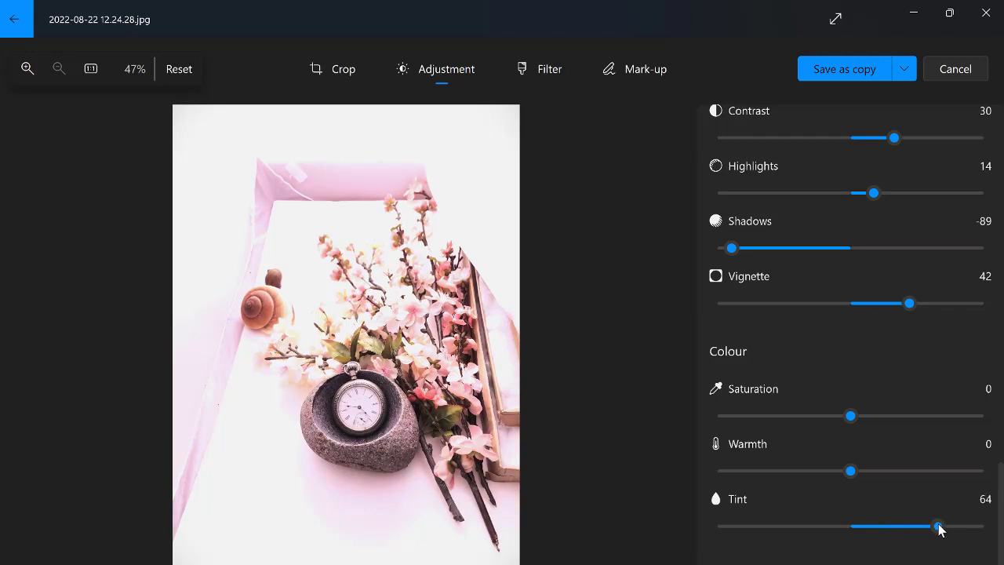
drag(938, 525, 761, 530)
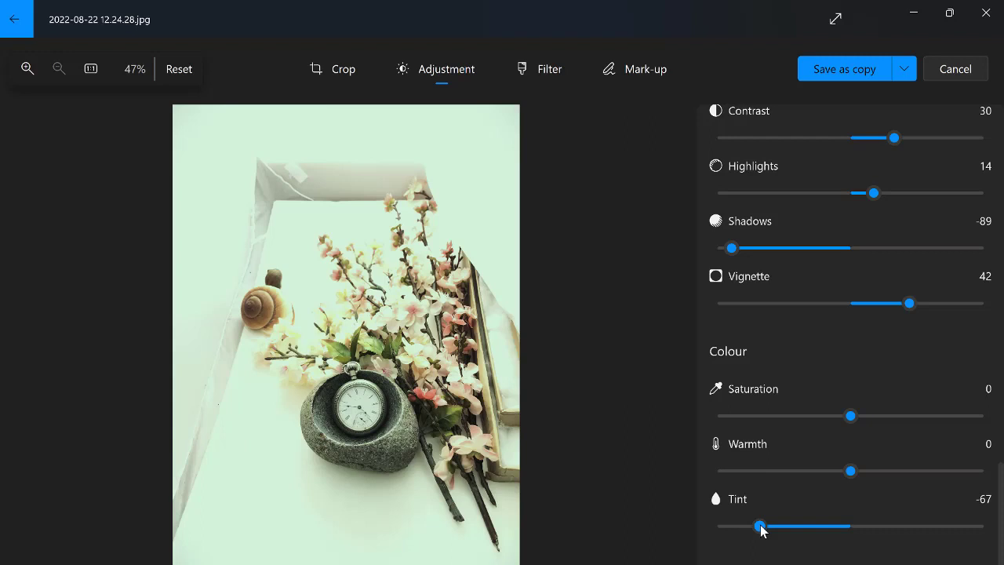
drag(761, 529, 853, 531)
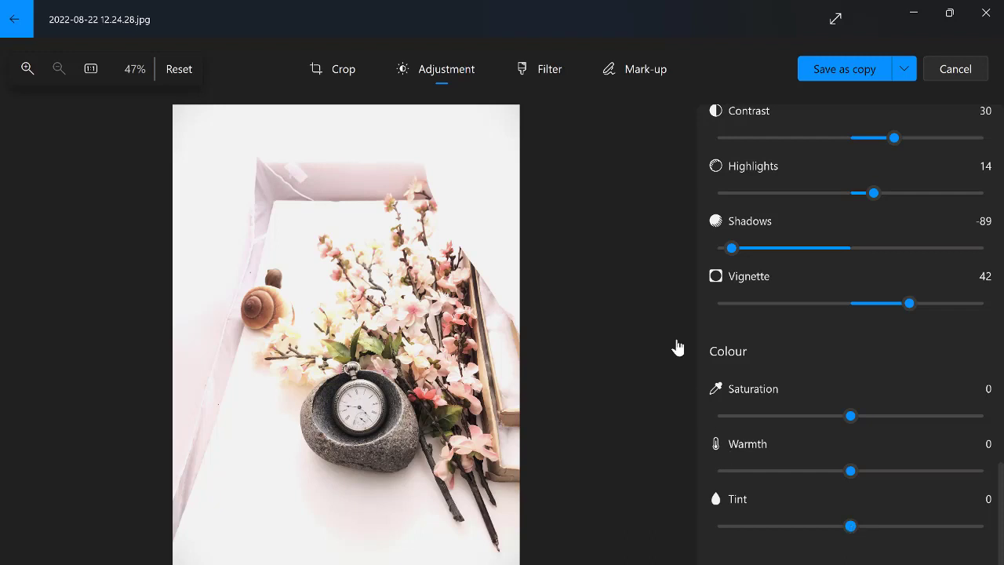
Tighten the crop to about 1705 x 2273 at Original 3:4 around the watch and blossoms
click(337, 78)
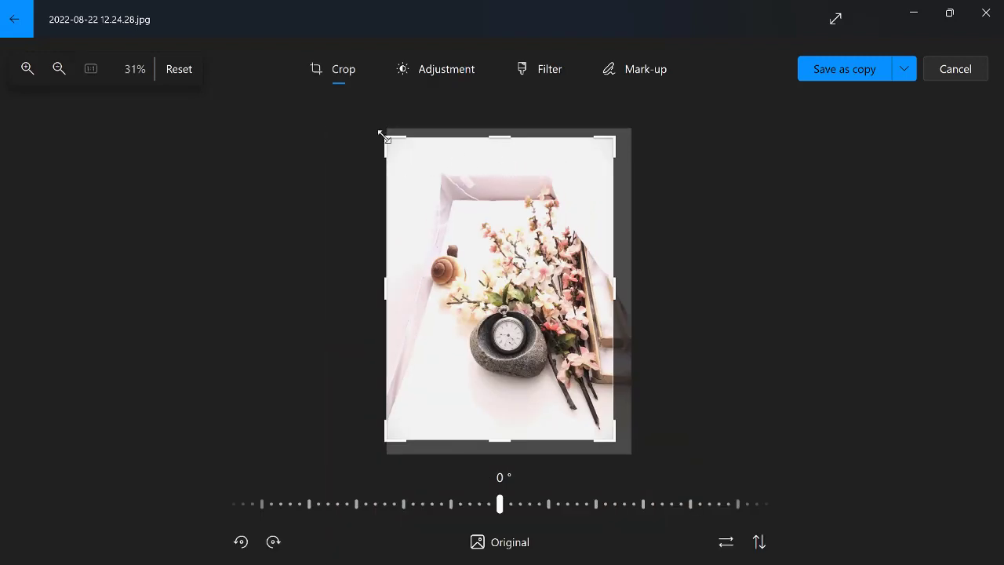
drag(383, 136, 479, 215)
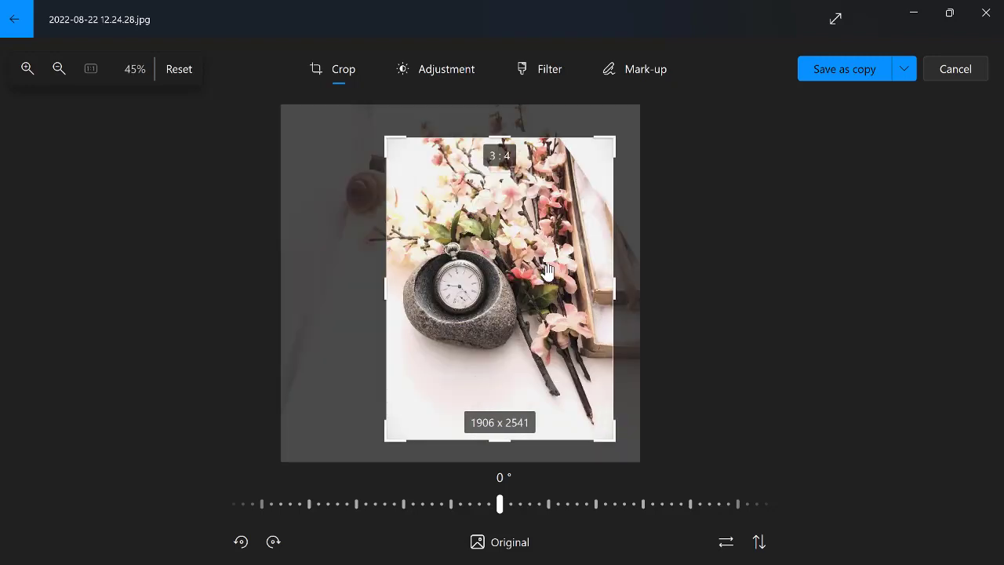
drag(547, 270, 556, 306)
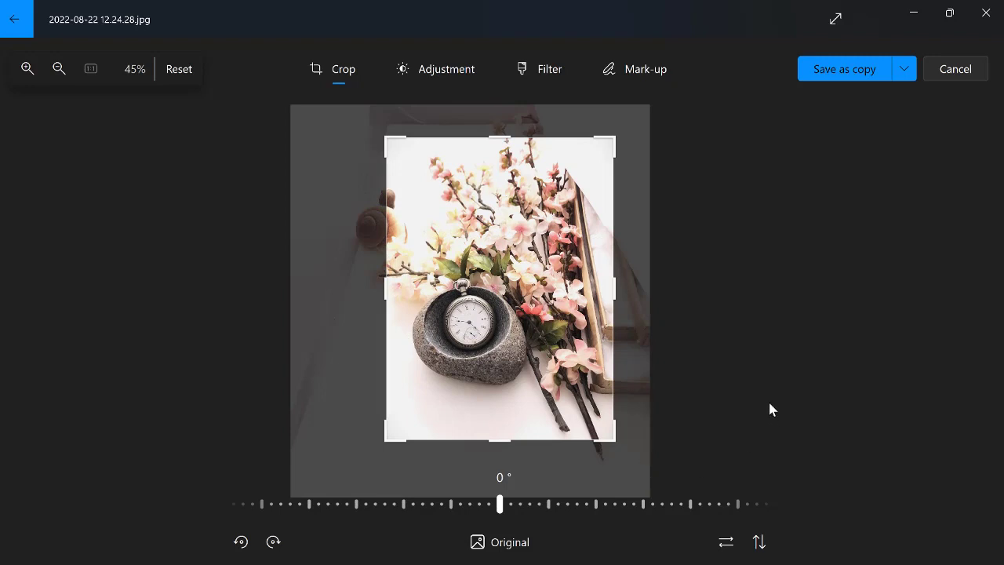
click(510, 542)
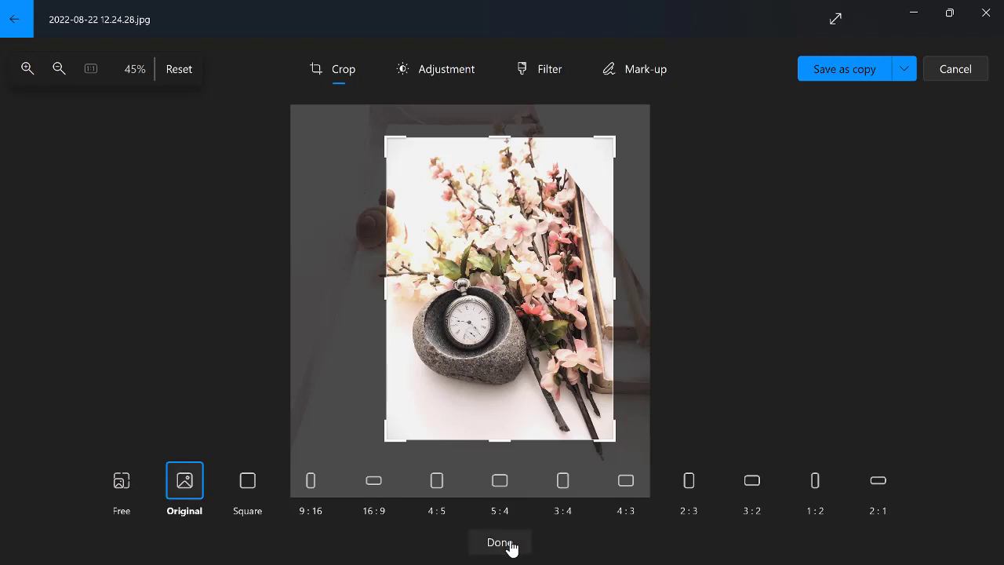
click(510, 543)
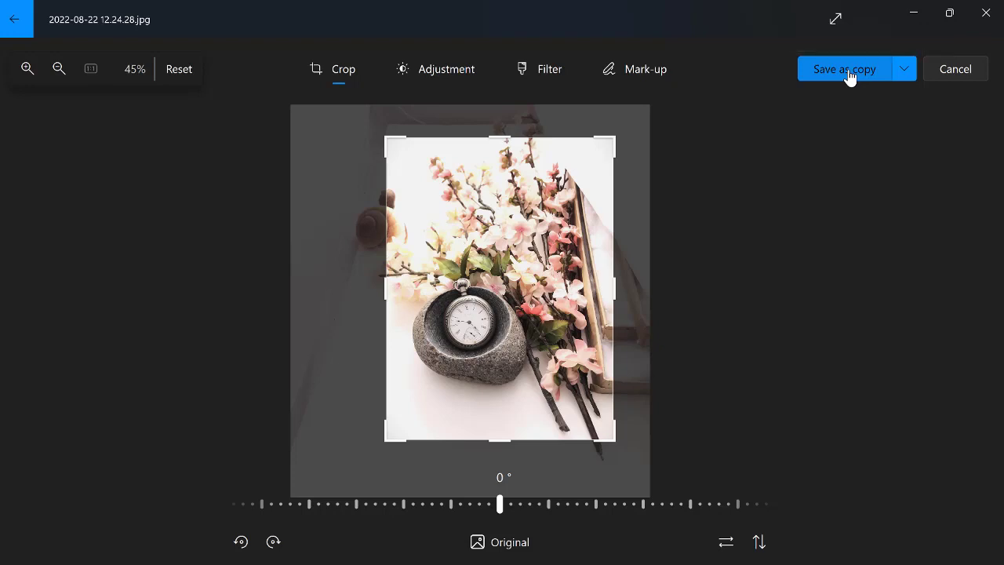
drag(508, 141, 524, 173)
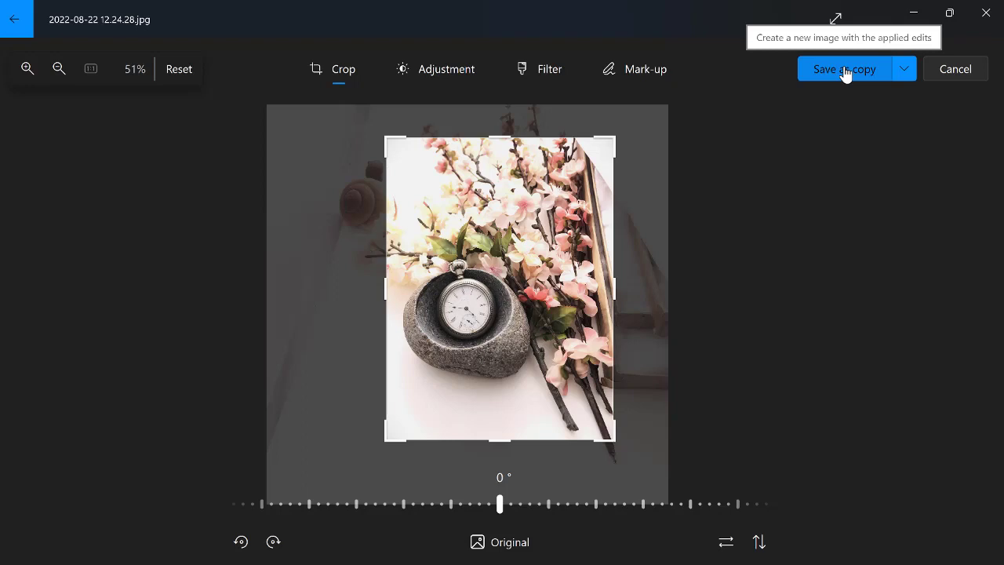
click(904, 74)
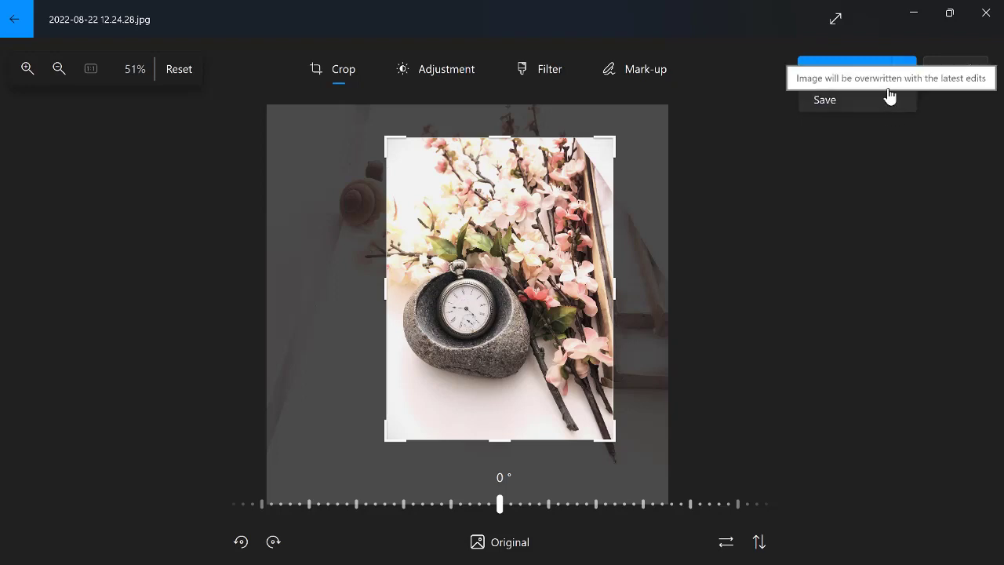
click(948, 154)
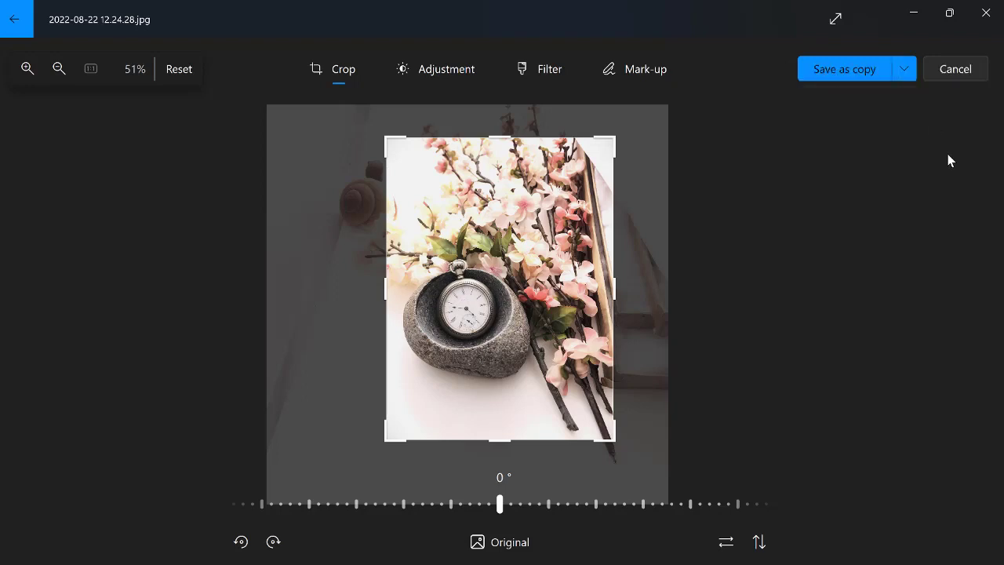
Save as a copy in Pictures > Sample, naming it 2022-08-22 12.24.28_edit
click(856, 75)
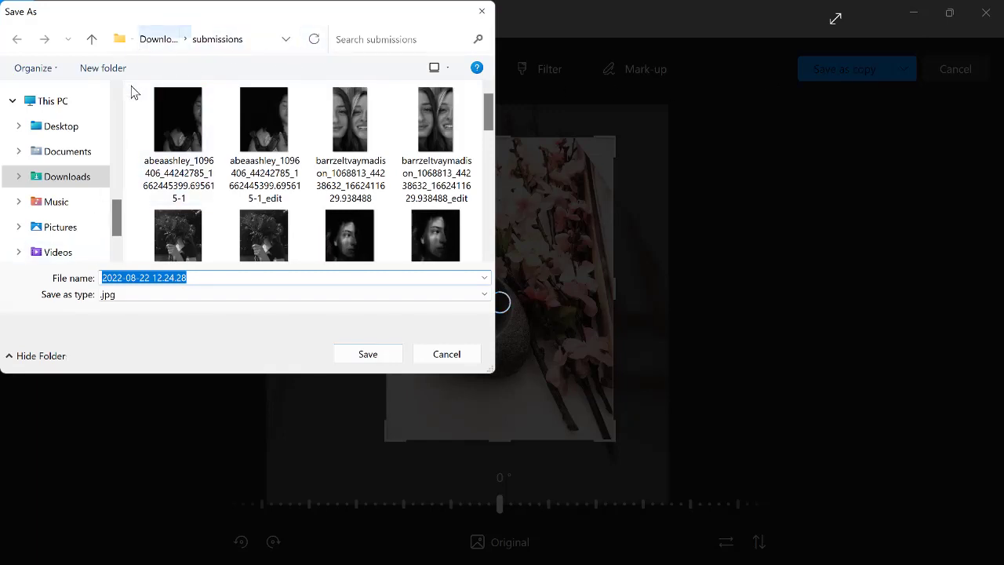
click(62, 233)
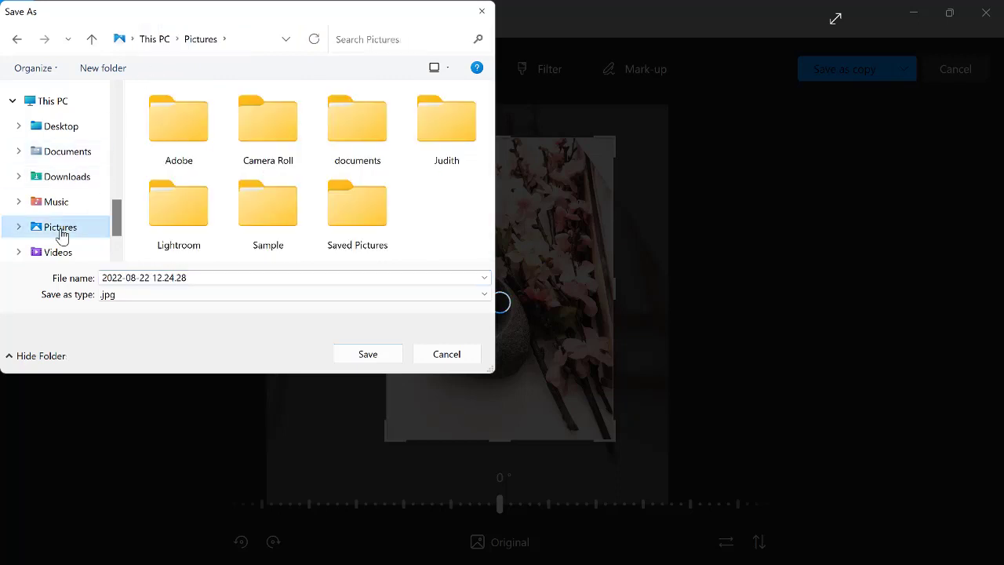
double_click(263, 204)
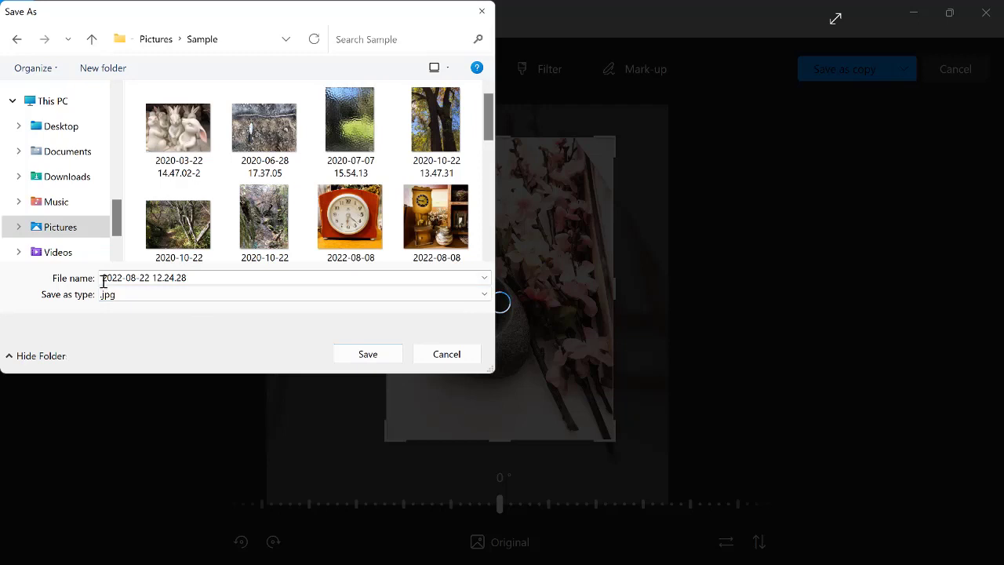
click(196, 278)
click(196, 279)
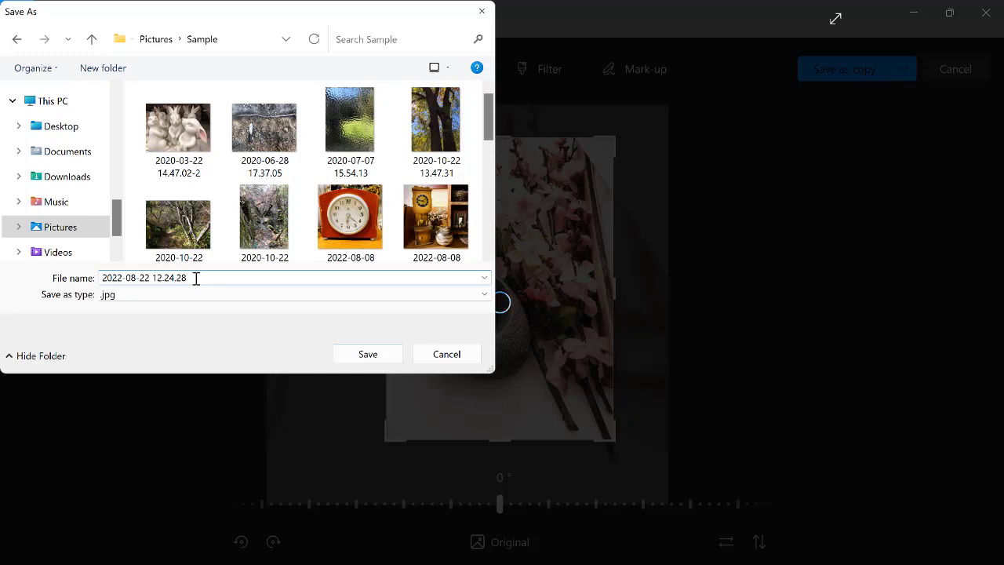
text(_edit)
Save the edited copy and close Microsoft Photos
click(370, 358)
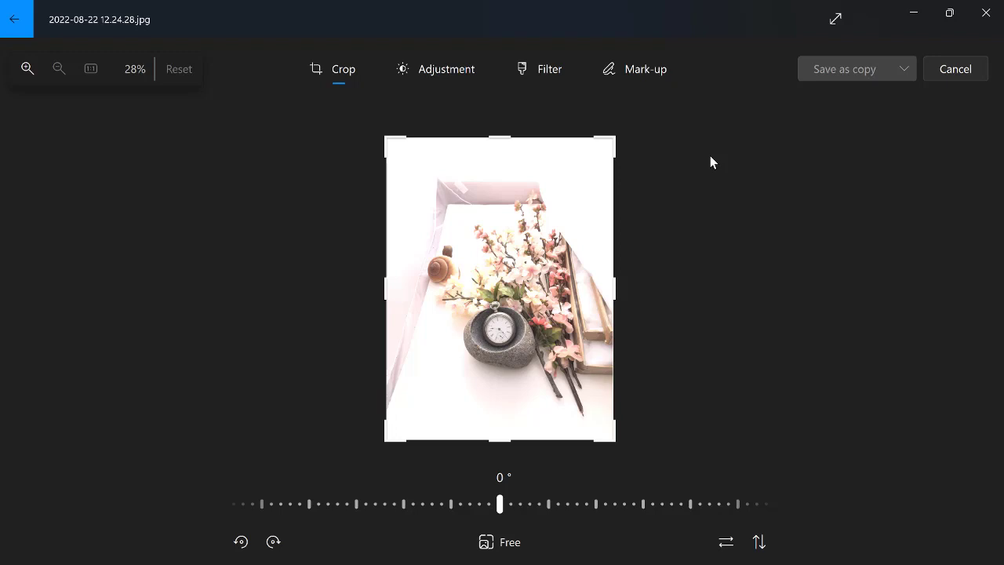
click(985, 22)
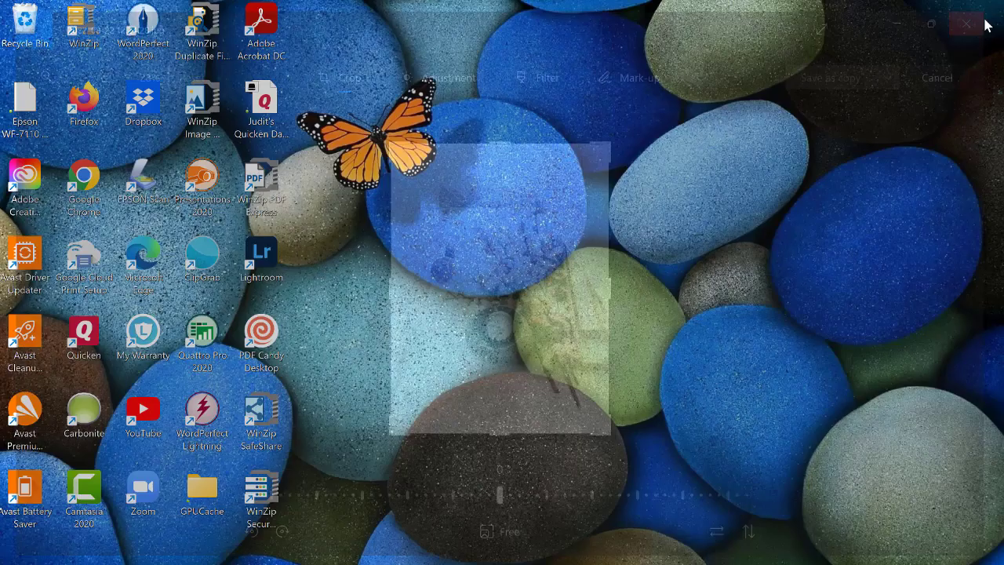